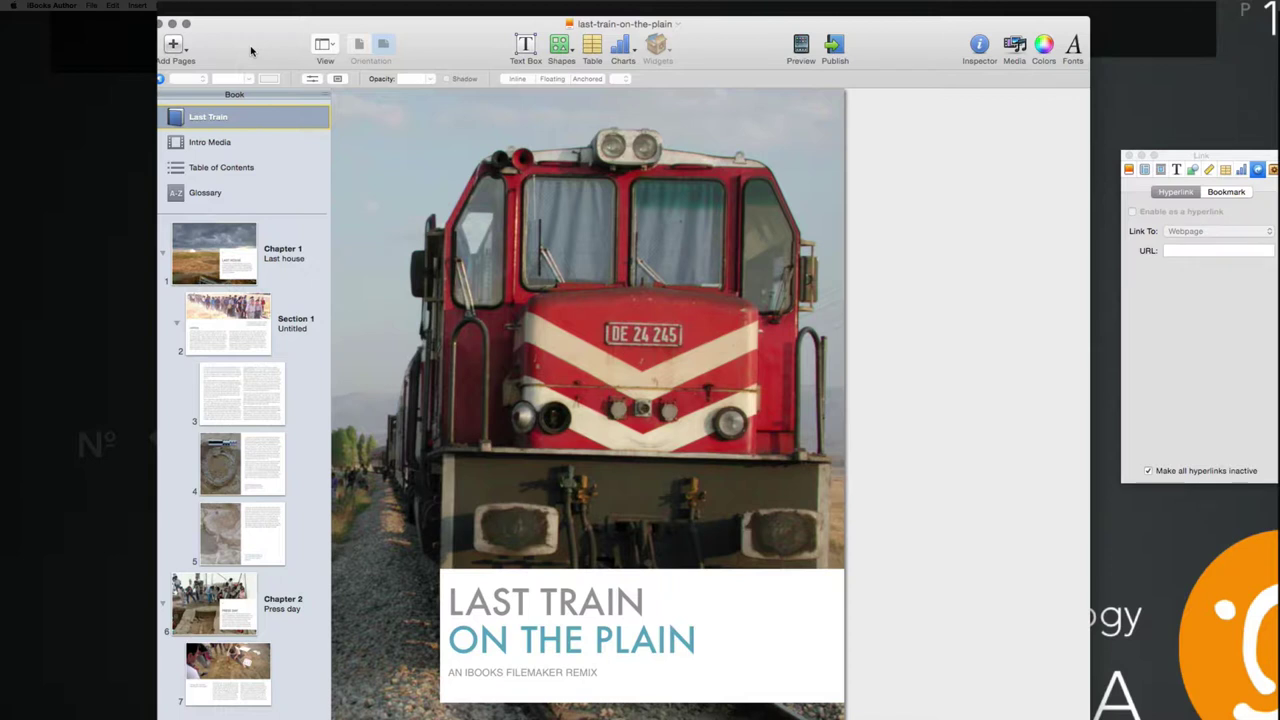
View the book's Intro Media, the Chapter 1 opening page and the first page of Section 1.
left_click(196, 142)
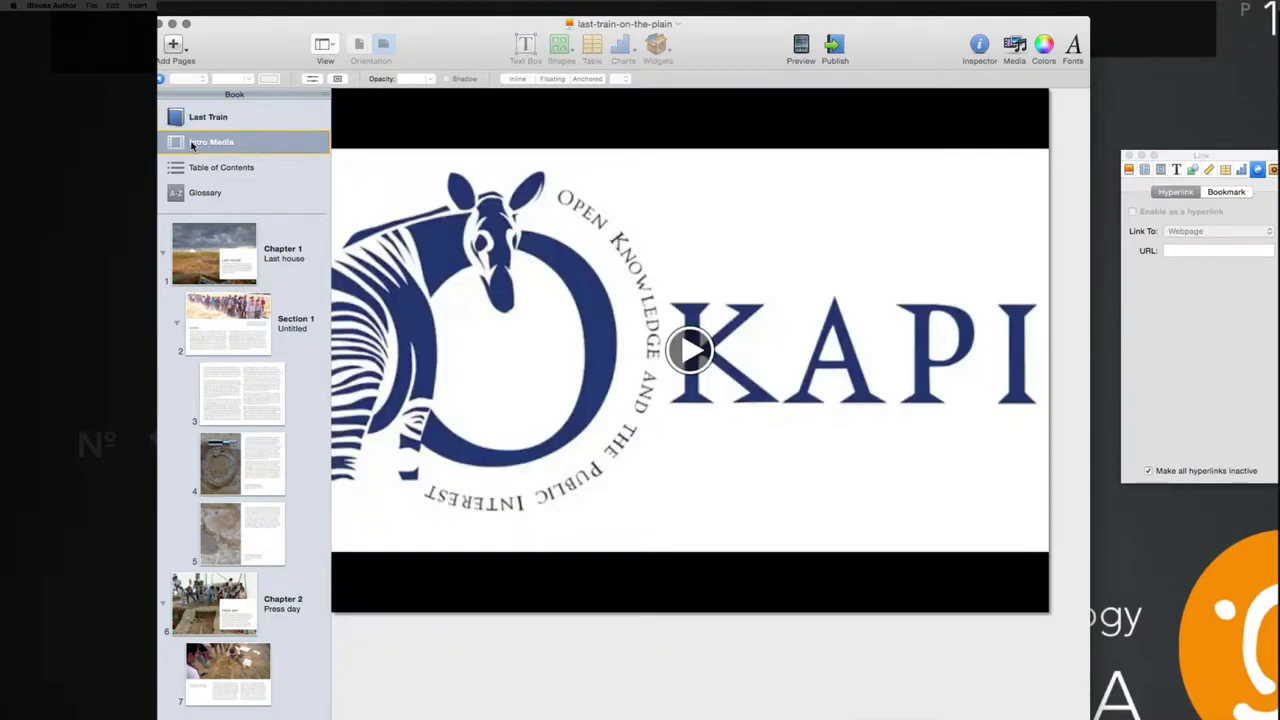
left_click(198, 242)
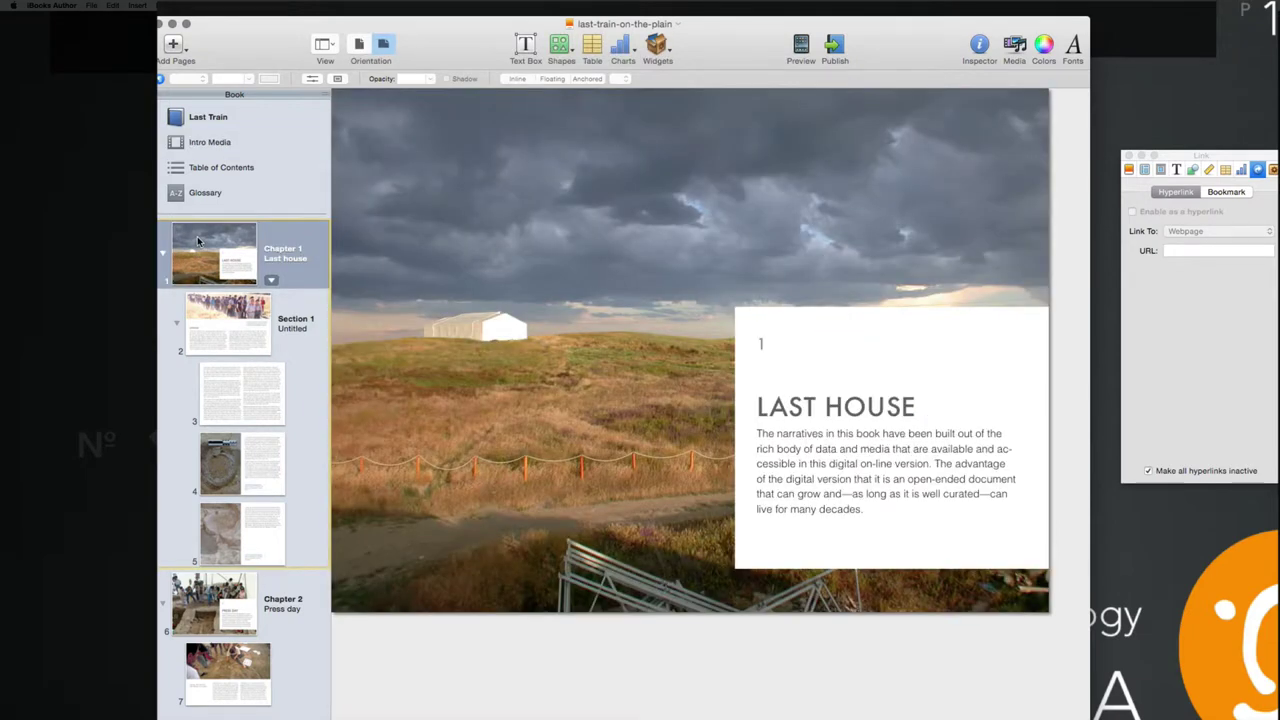
left_click(219, 307)
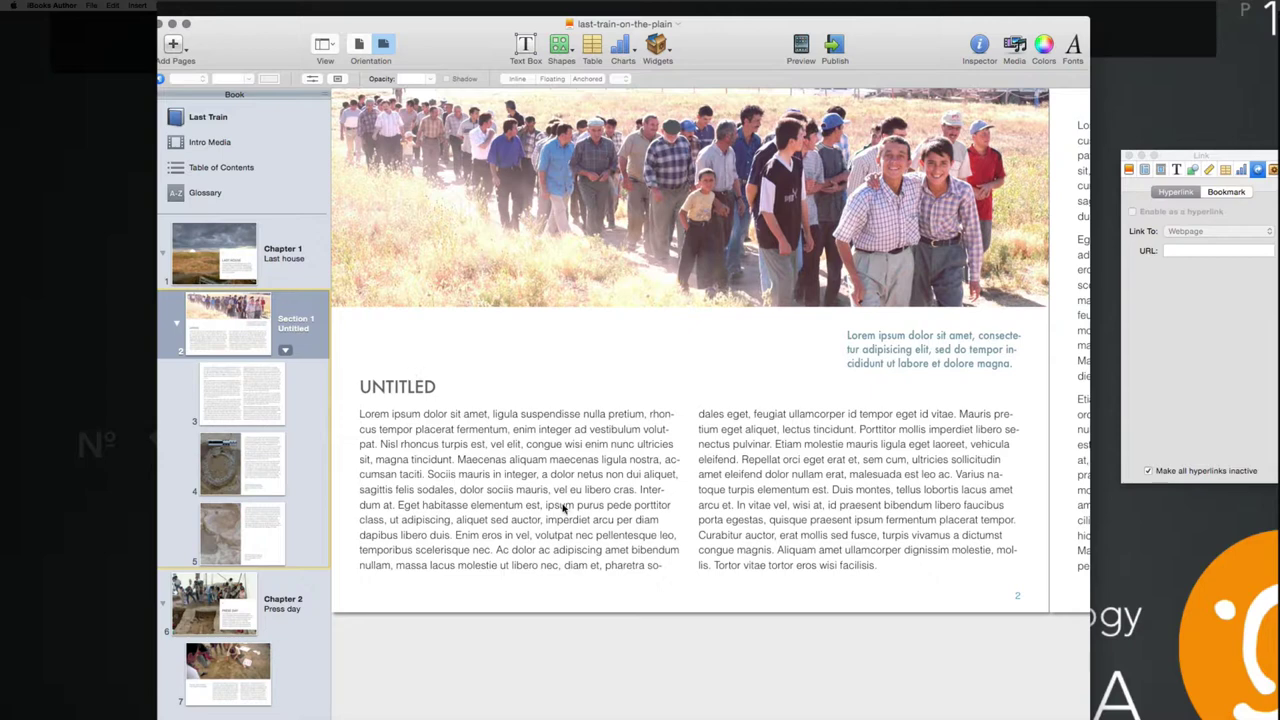
left_click(94, 5)
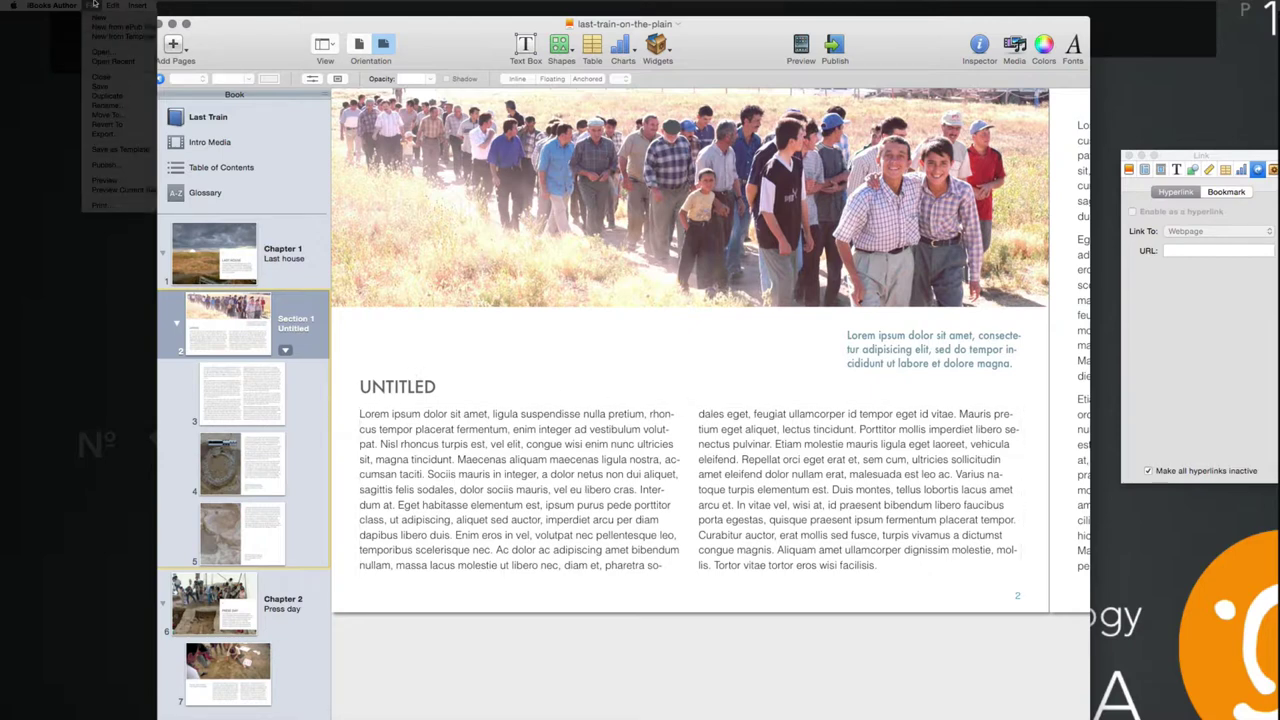
mouse_move(143, 4)
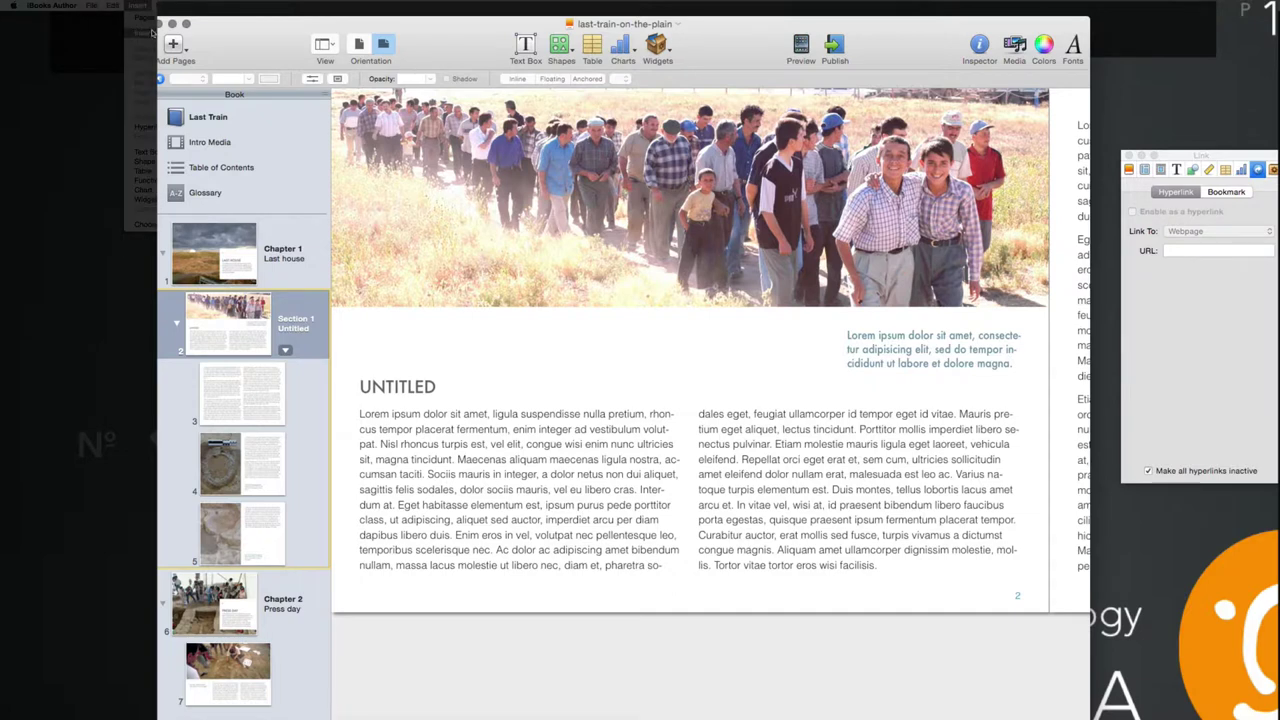
key("Escape")
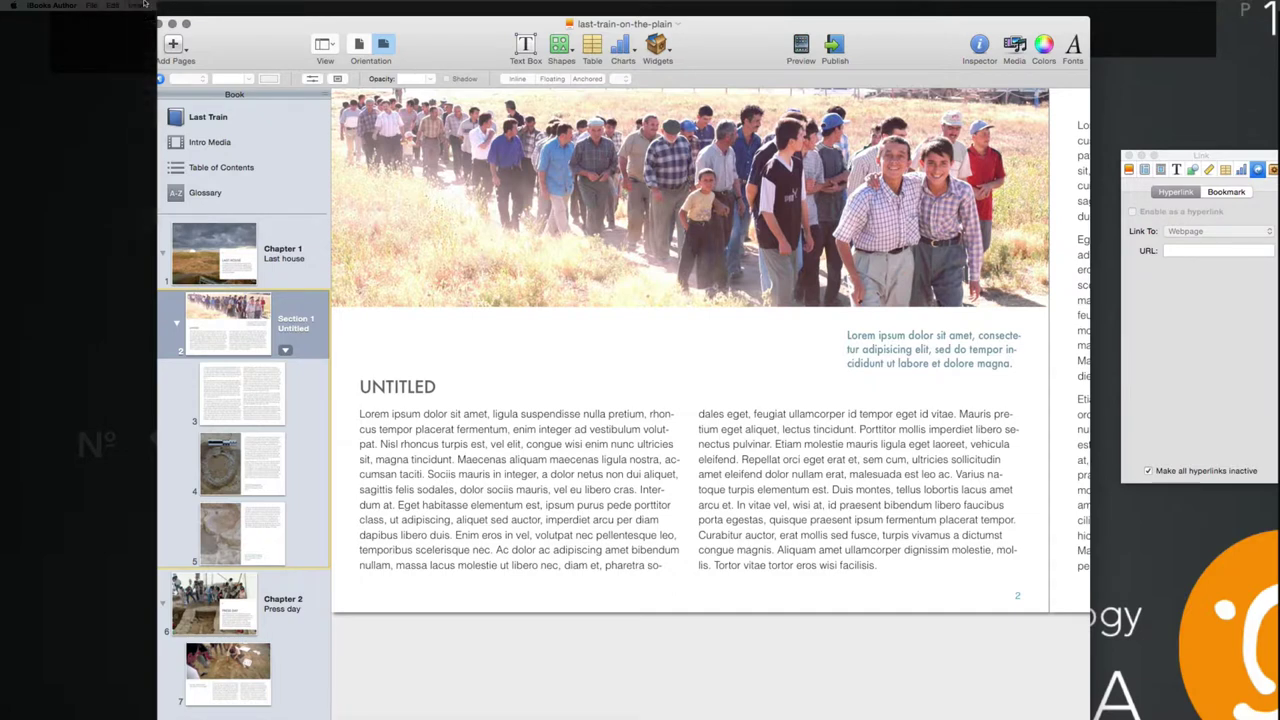
Look through page 4 of Section 1, the Chapter 2 Press Day opener and page 7.
left_click(190, 415)
left_click(222, 469)
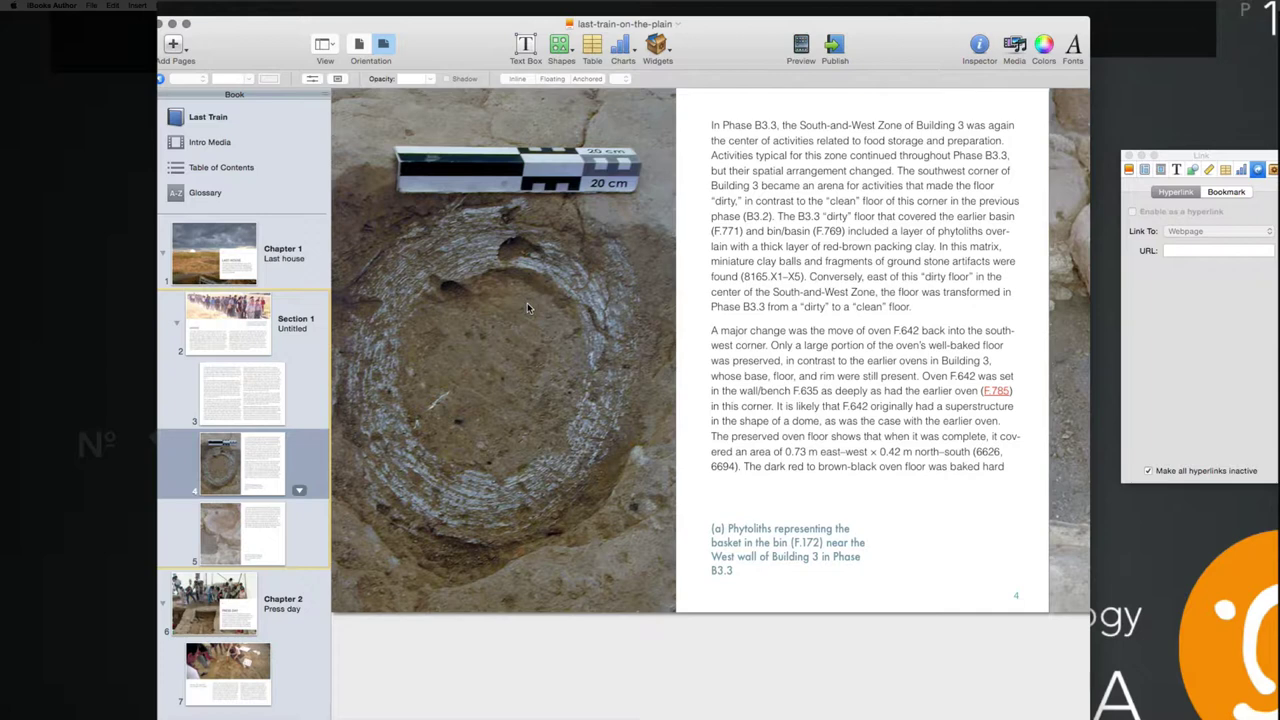
left_click(200, 575)
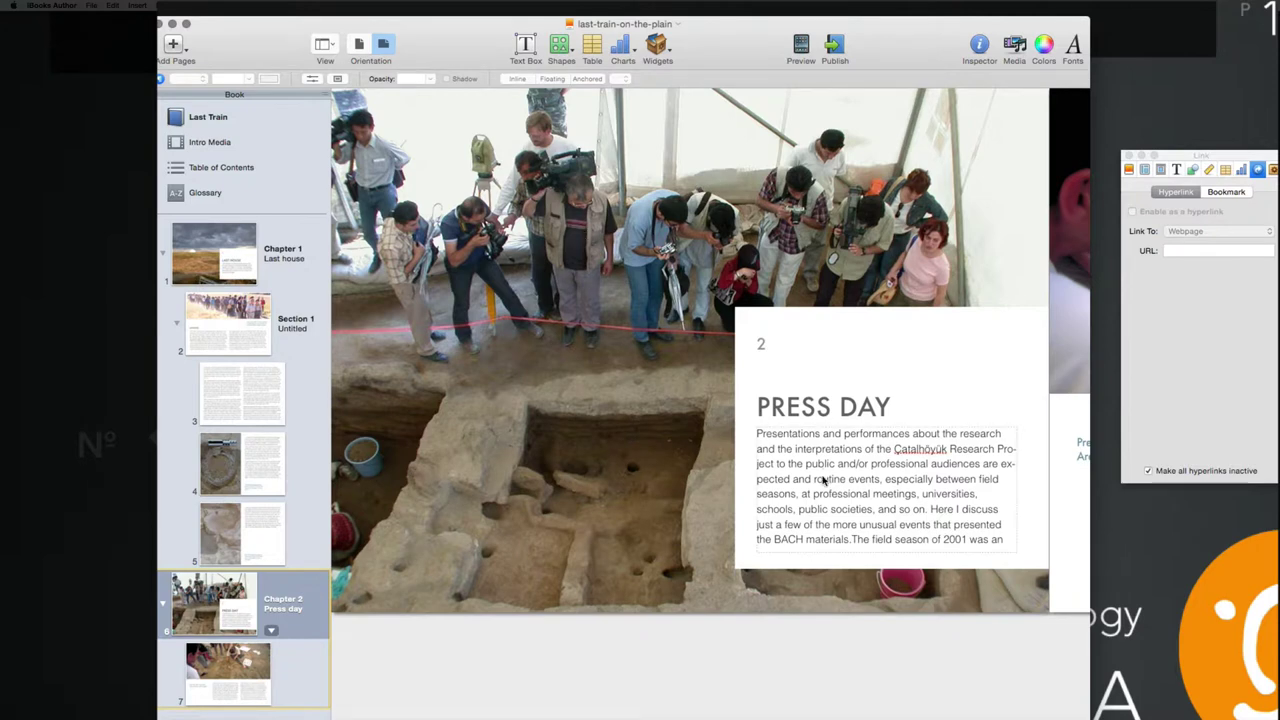
left_click(228, 678)
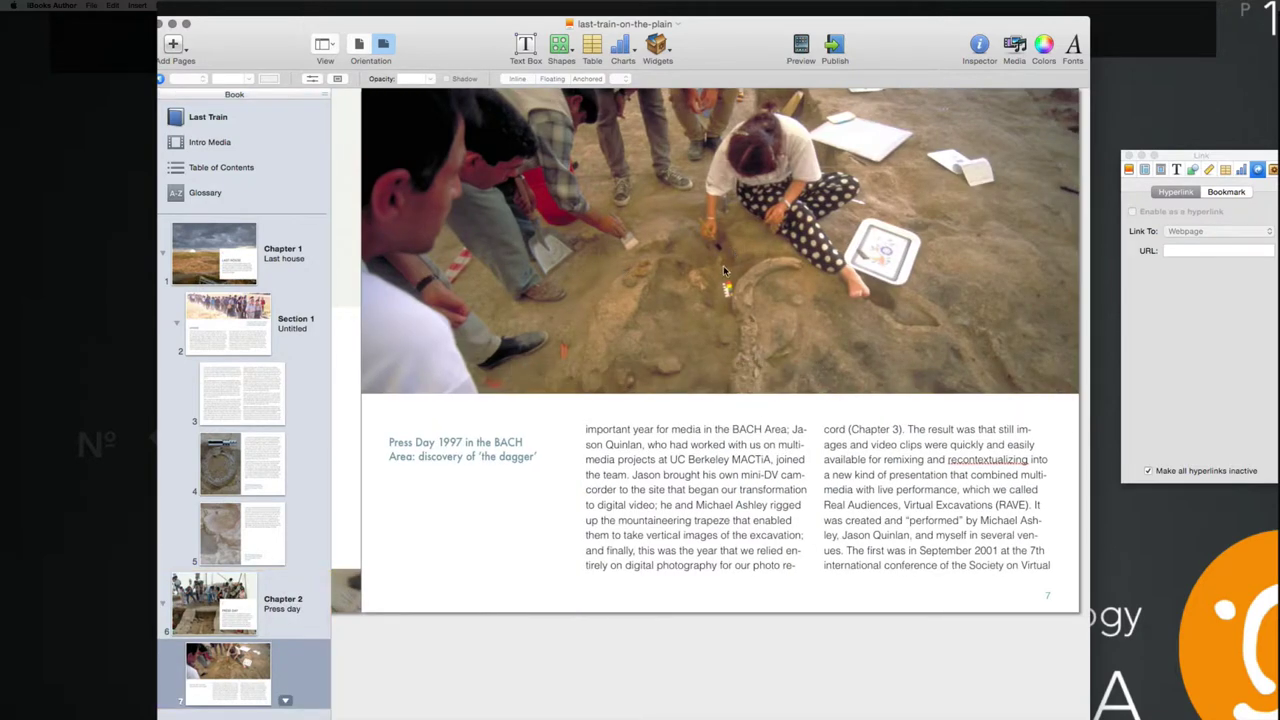
Preview the book in iBooks from the Chapter 2 Press Day page and minimize the authoring window.
left_click(215, 592)
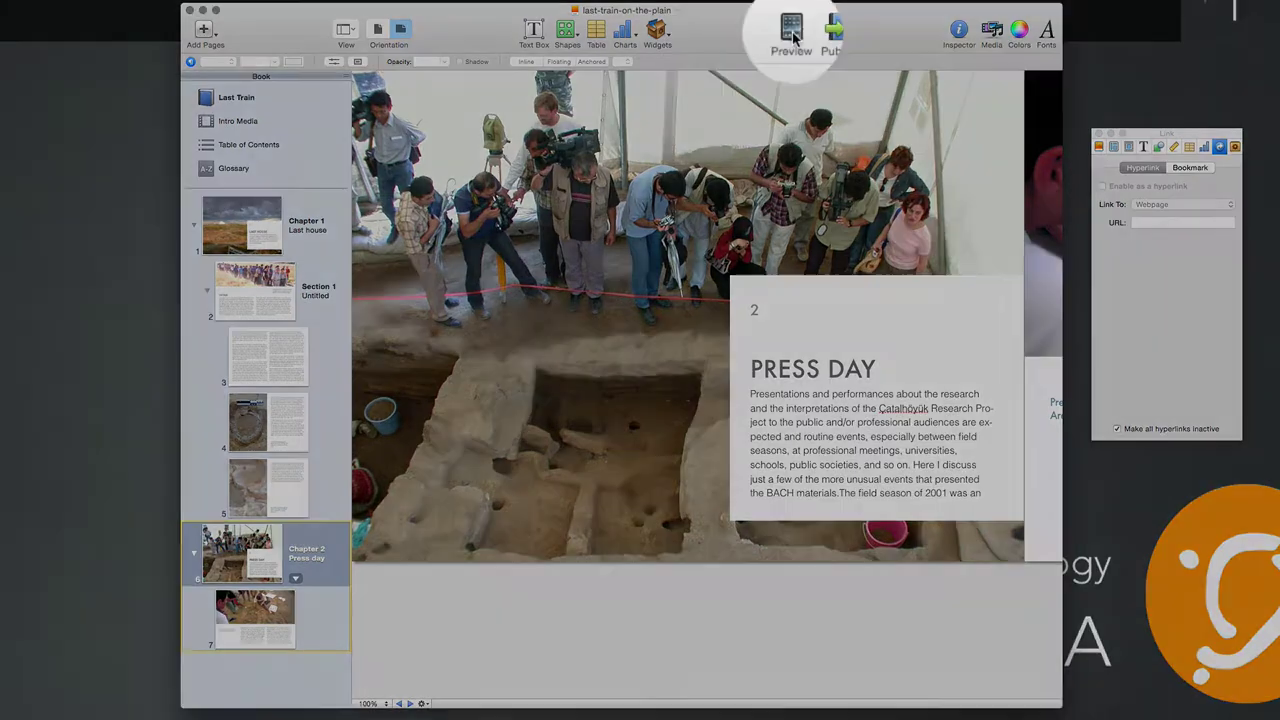
left_click(792, 33)
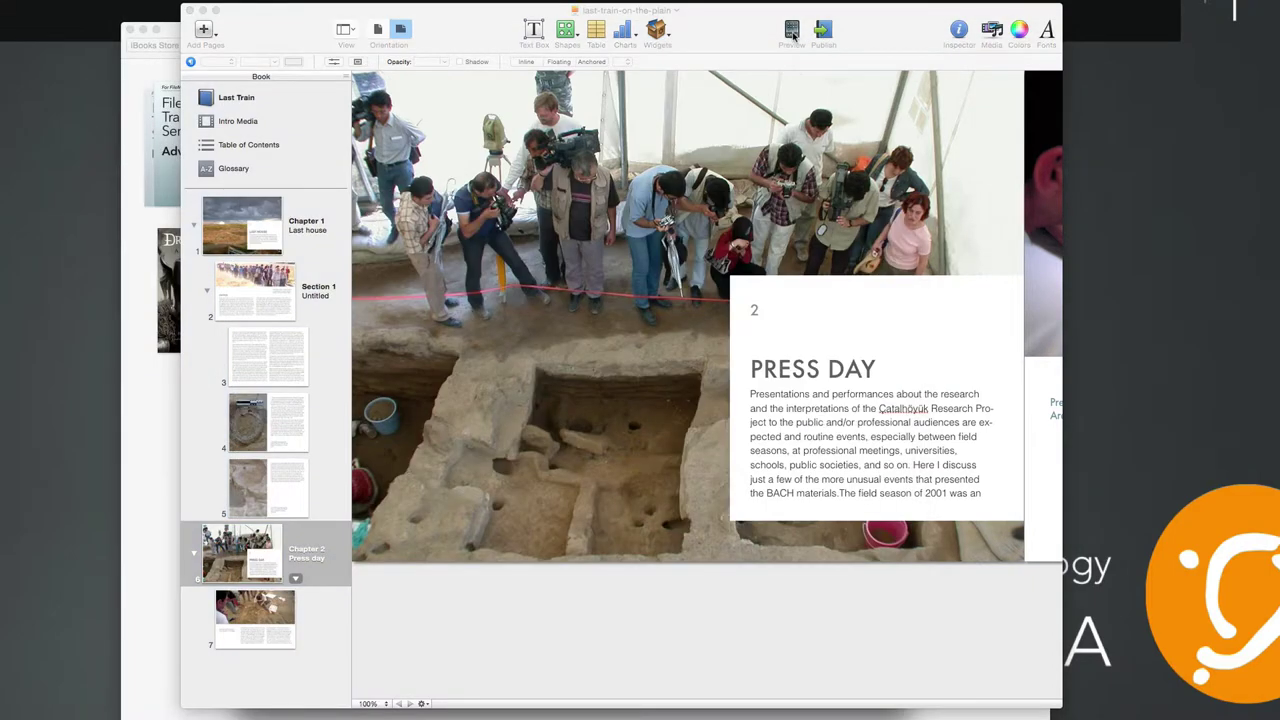
left_click(205, 12)
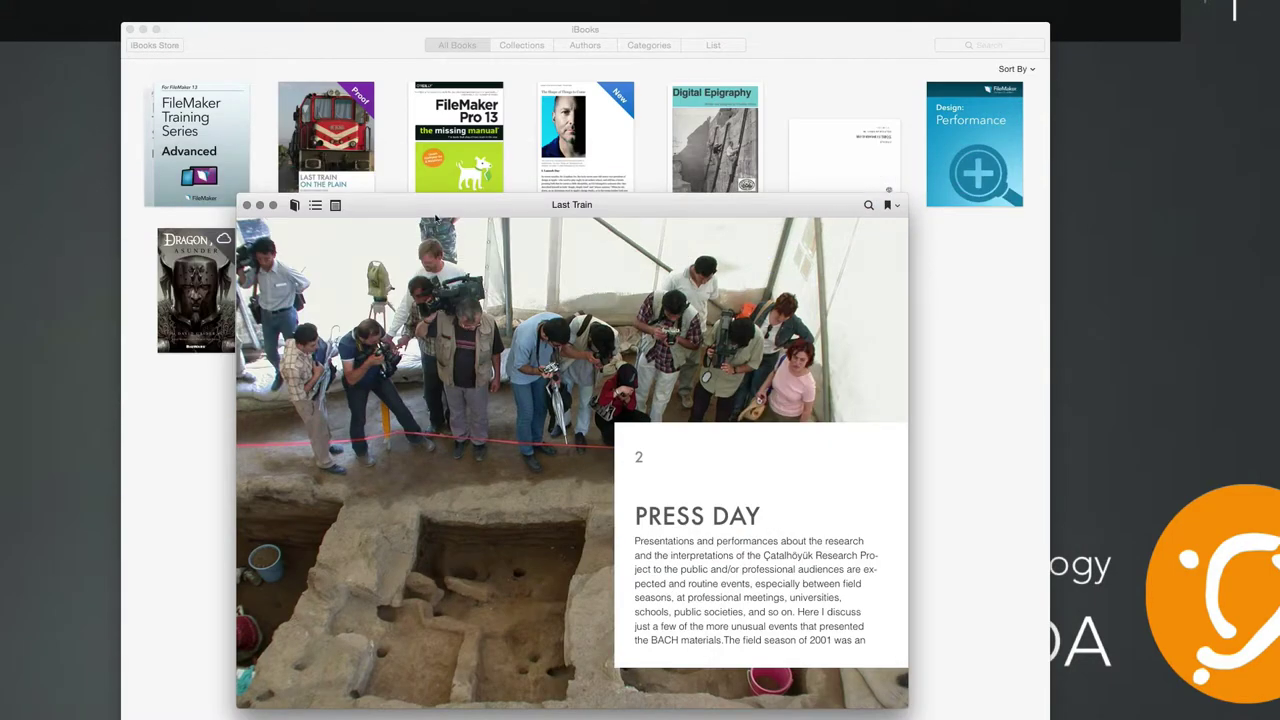
Follow the link on the page 7 dagger discovery photo in the preview and allow FileMaker Pro Advanced to launch.
left_click(436, 207)
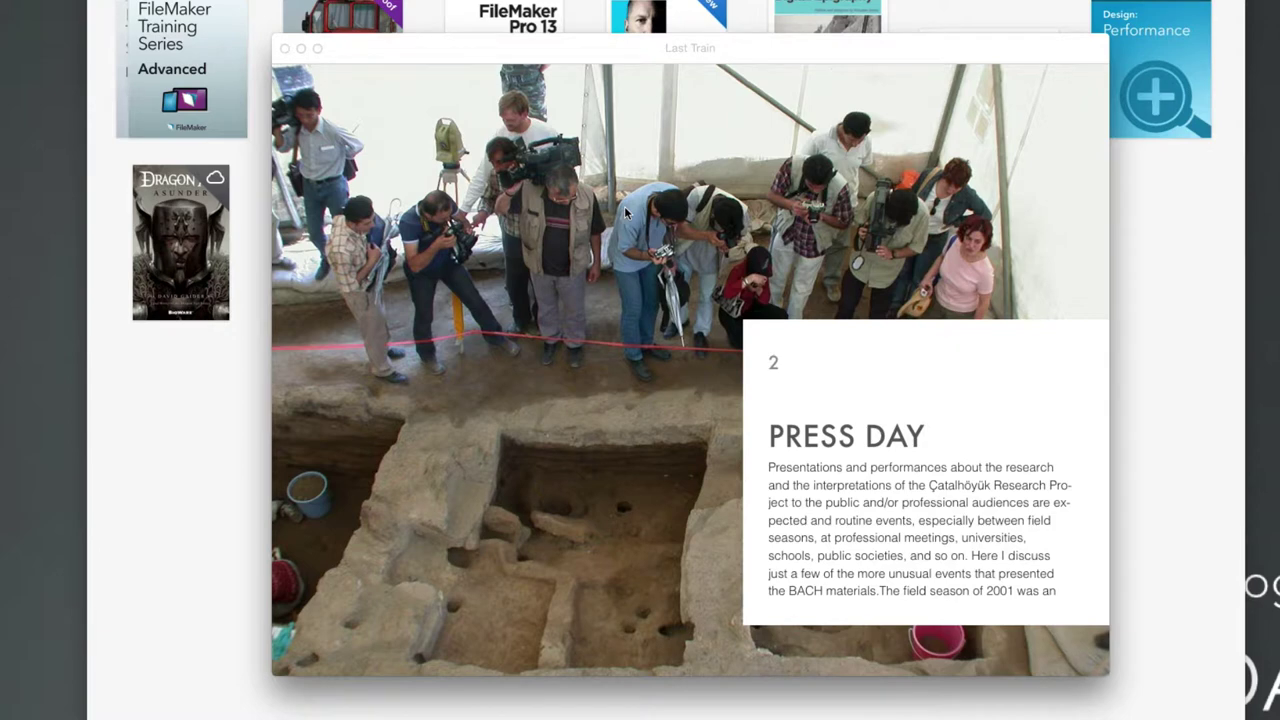
key("Right")
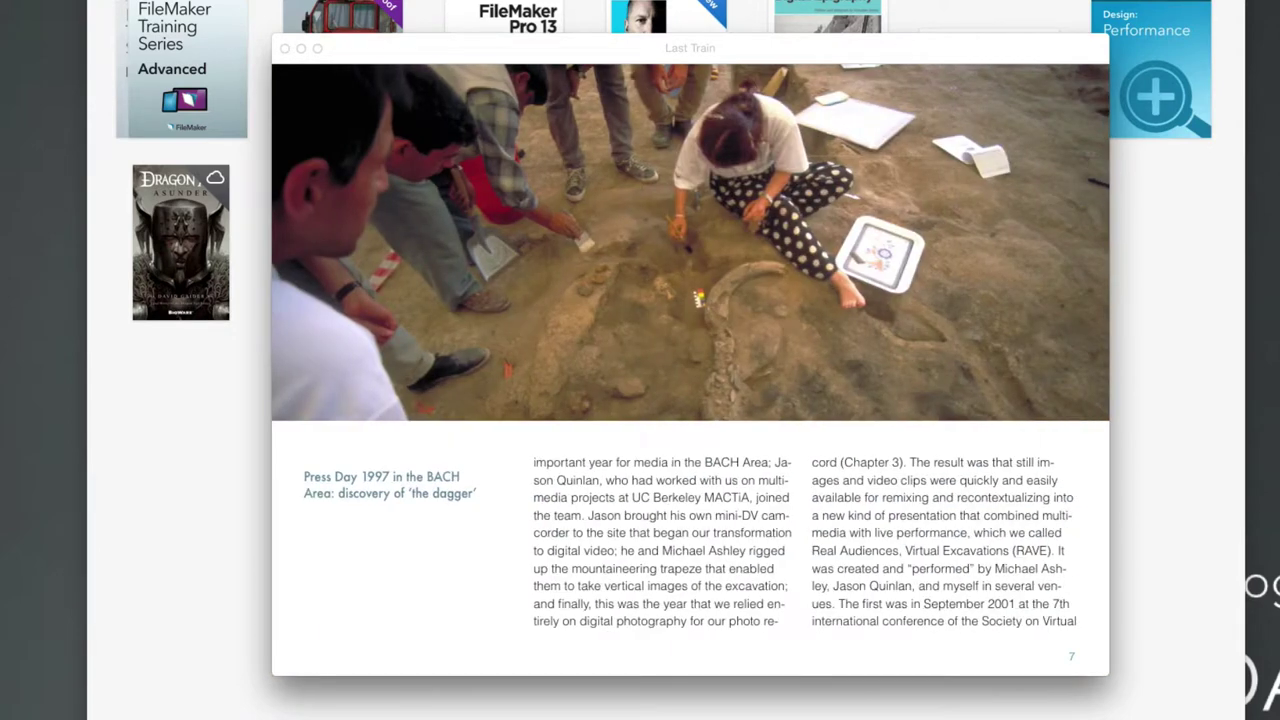
left_click(706, 241)
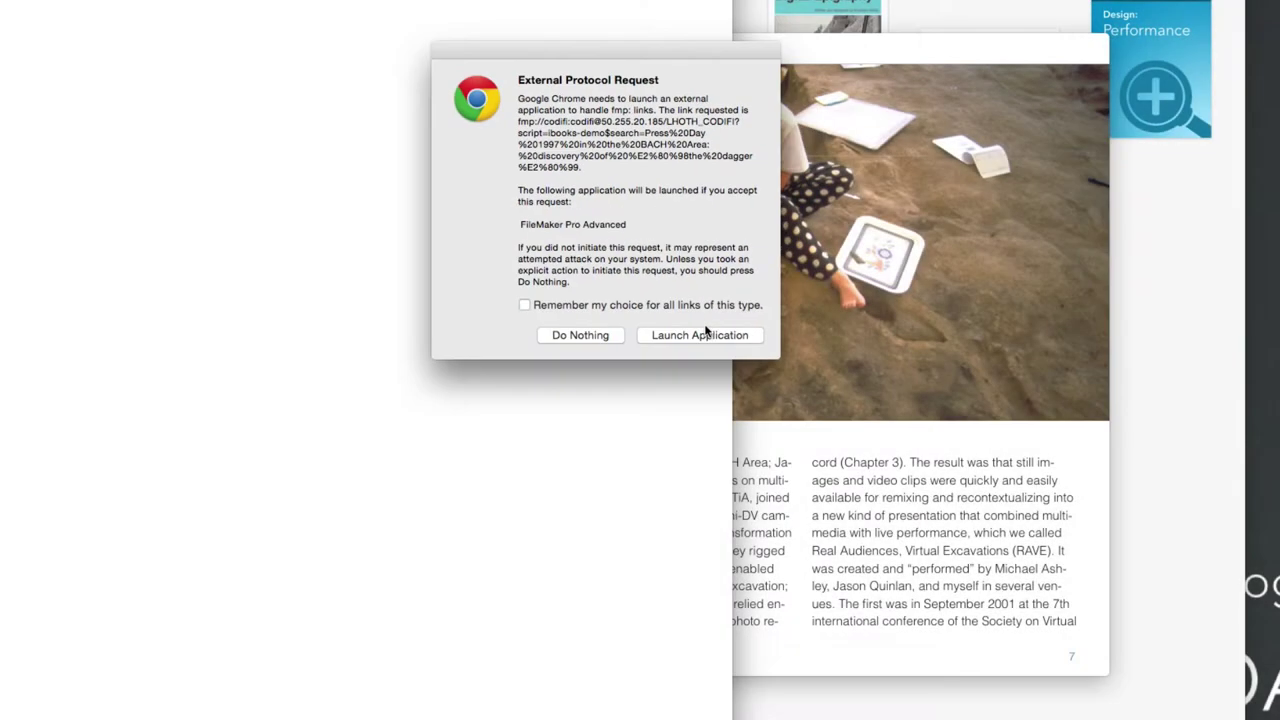
left_click(738, 390)
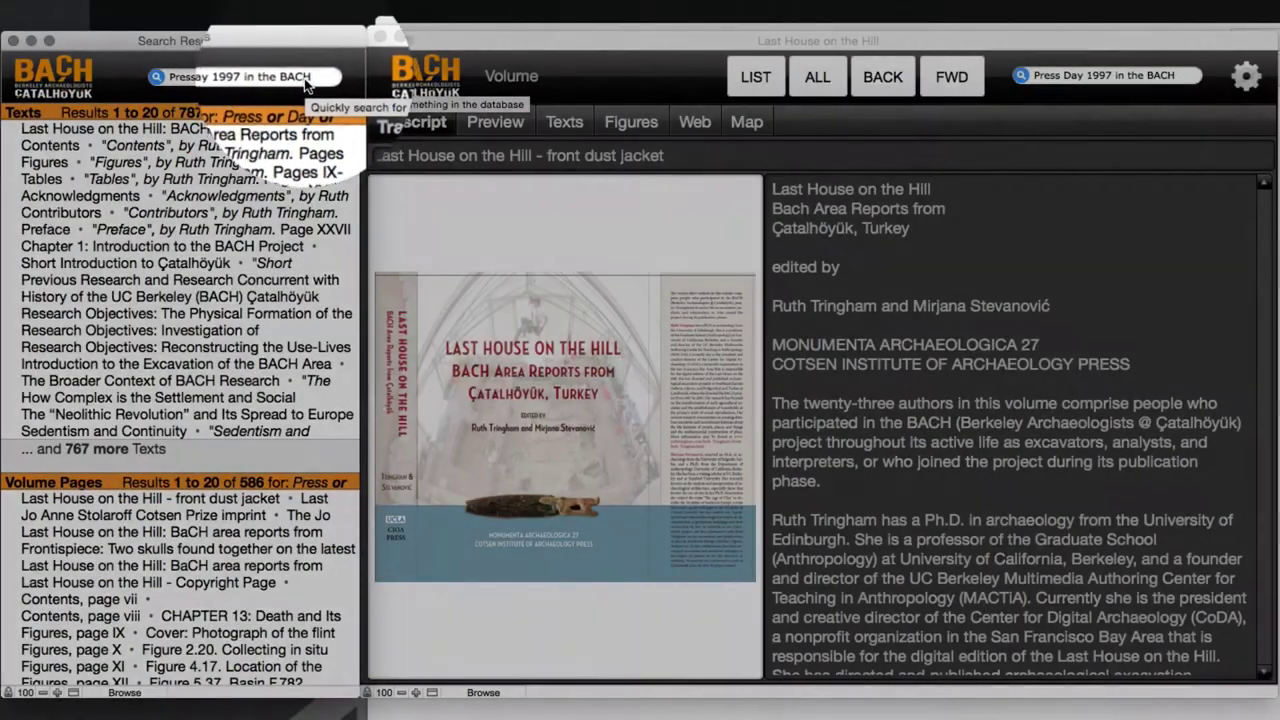
Find the Figure 25.15 media entry in the search results, open it and show its transcript.
scroll(170, 343, "down", 5)
scroll(170, 343, "down", 4)
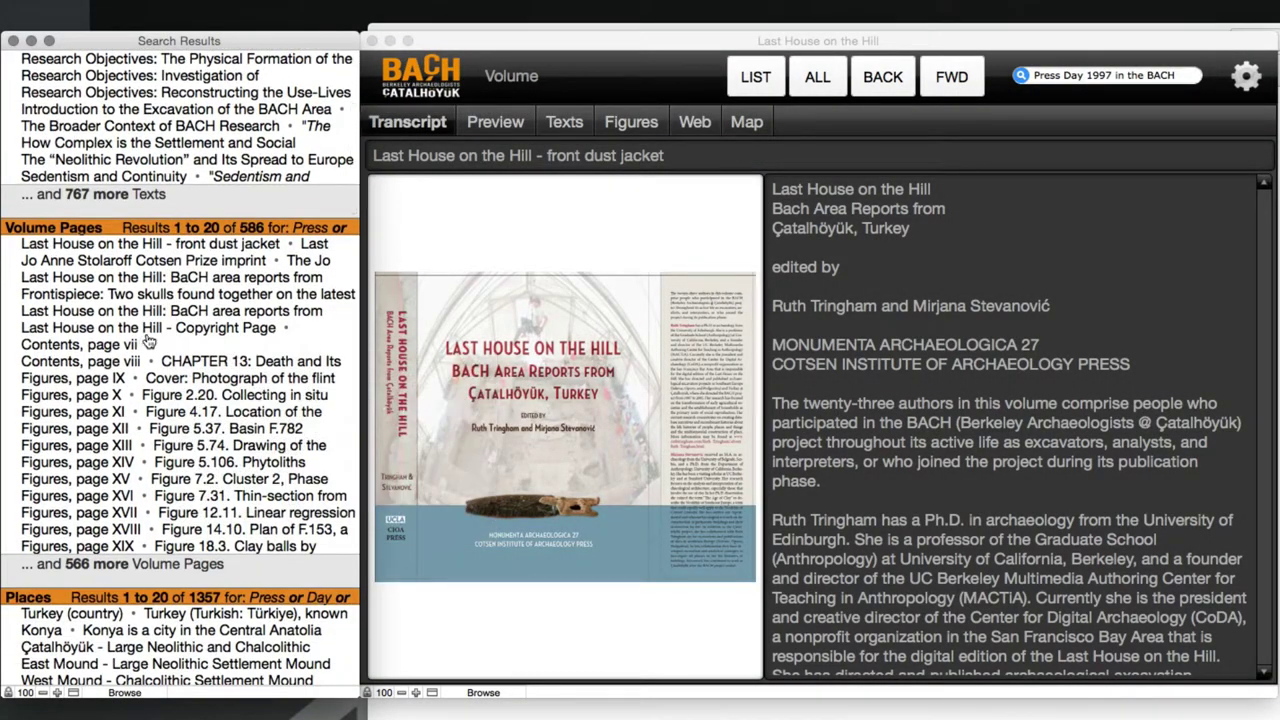
scroll(135, 355, "down", 6)
scroll(130, 355, "down", 6)
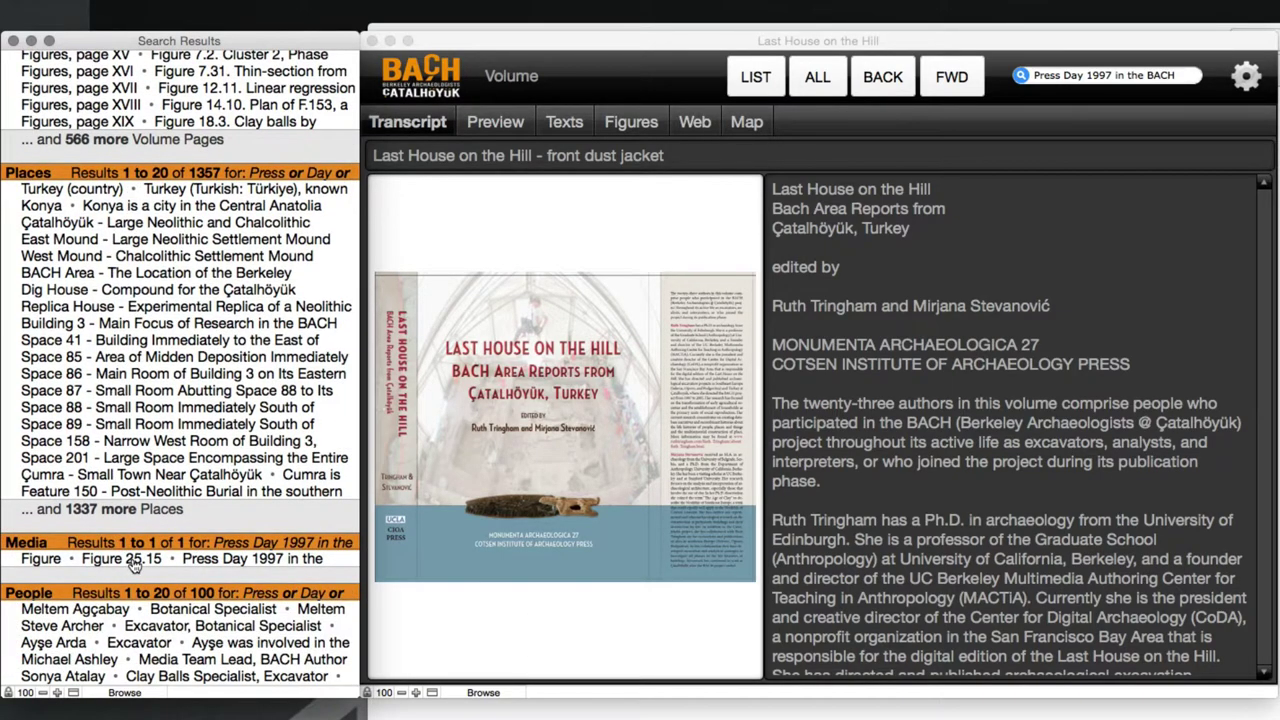
left_click(135, 561)
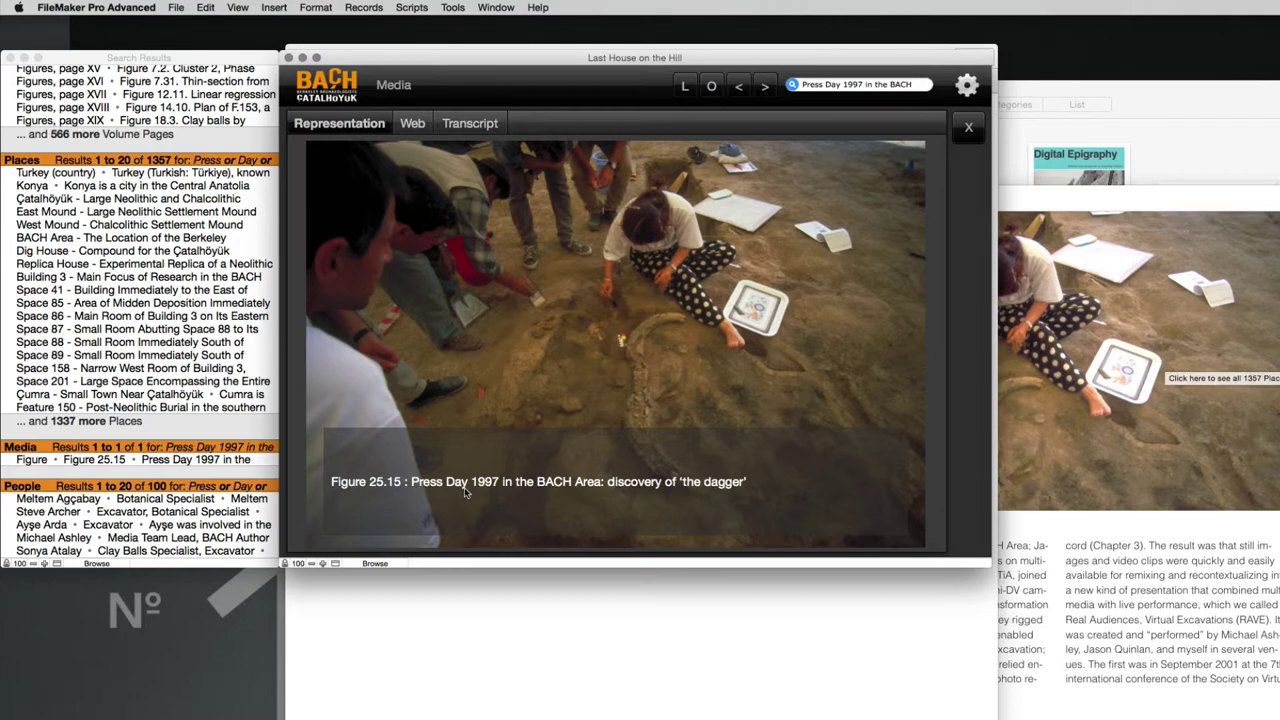
left_click(470, 123)
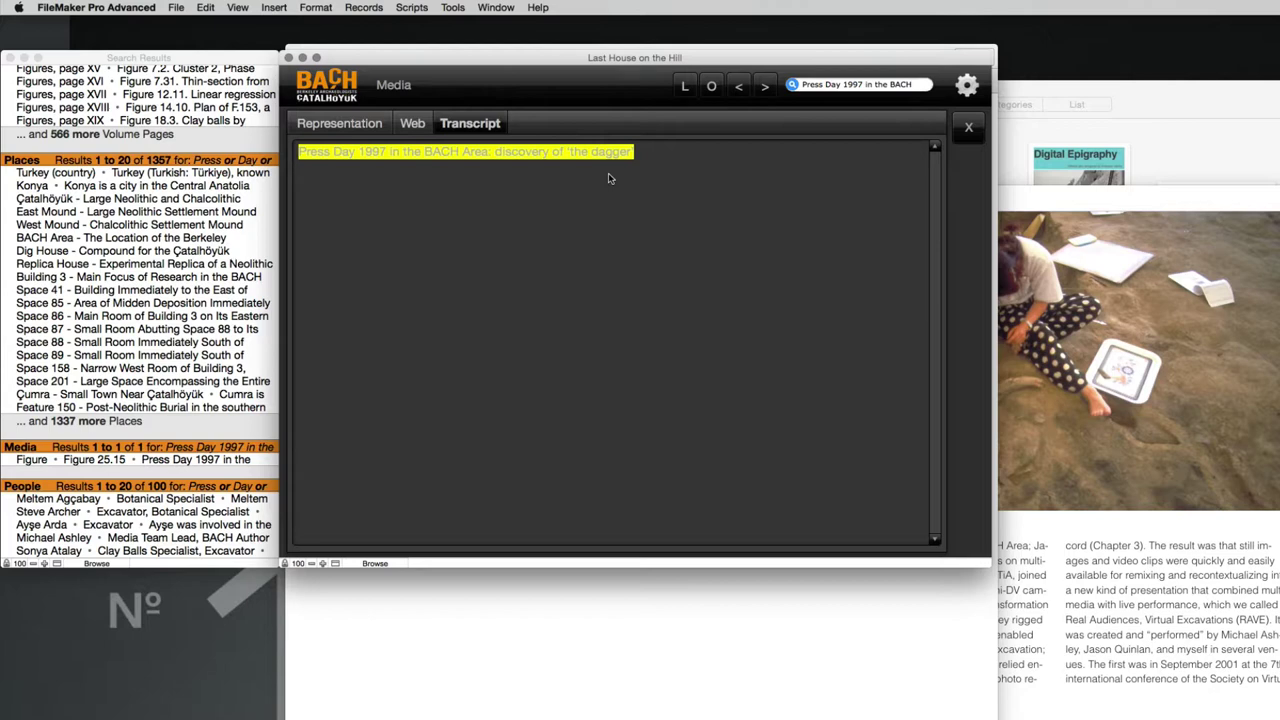
Hide iBooks, then close the Last House on the Hill and Search Results windows in FileMaker.
left_click(1026, 205)
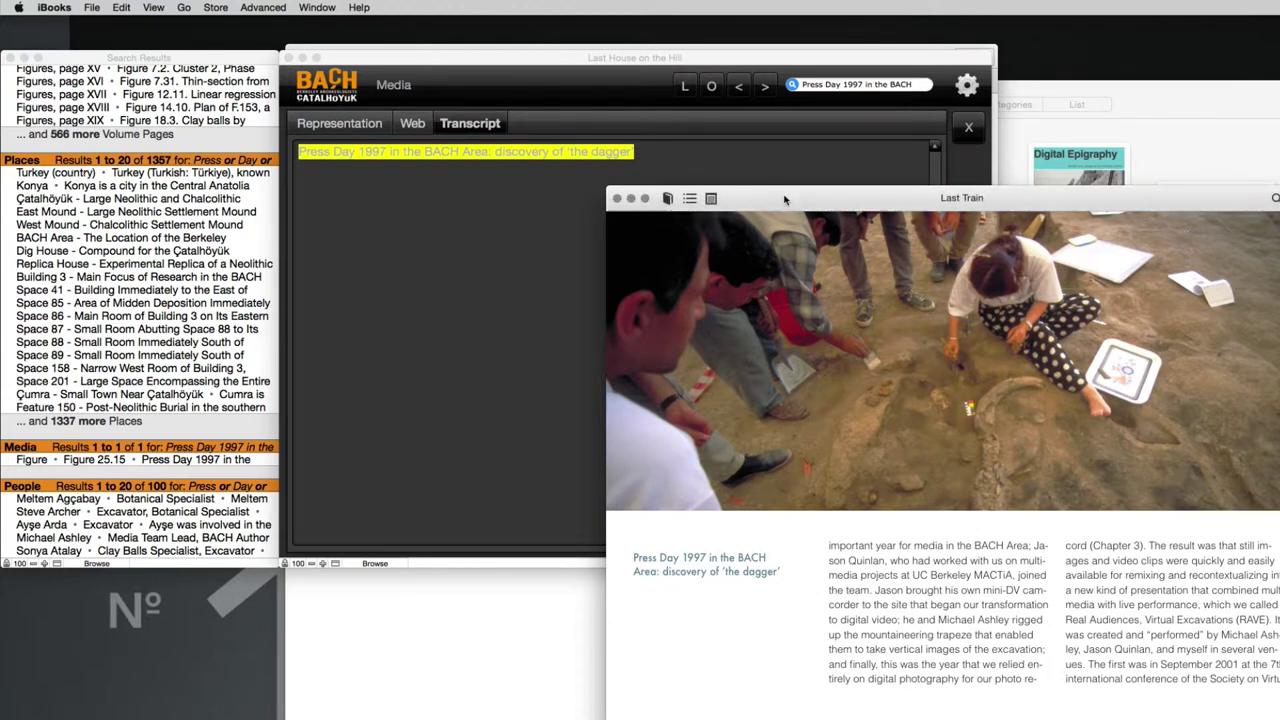
key("super+h")
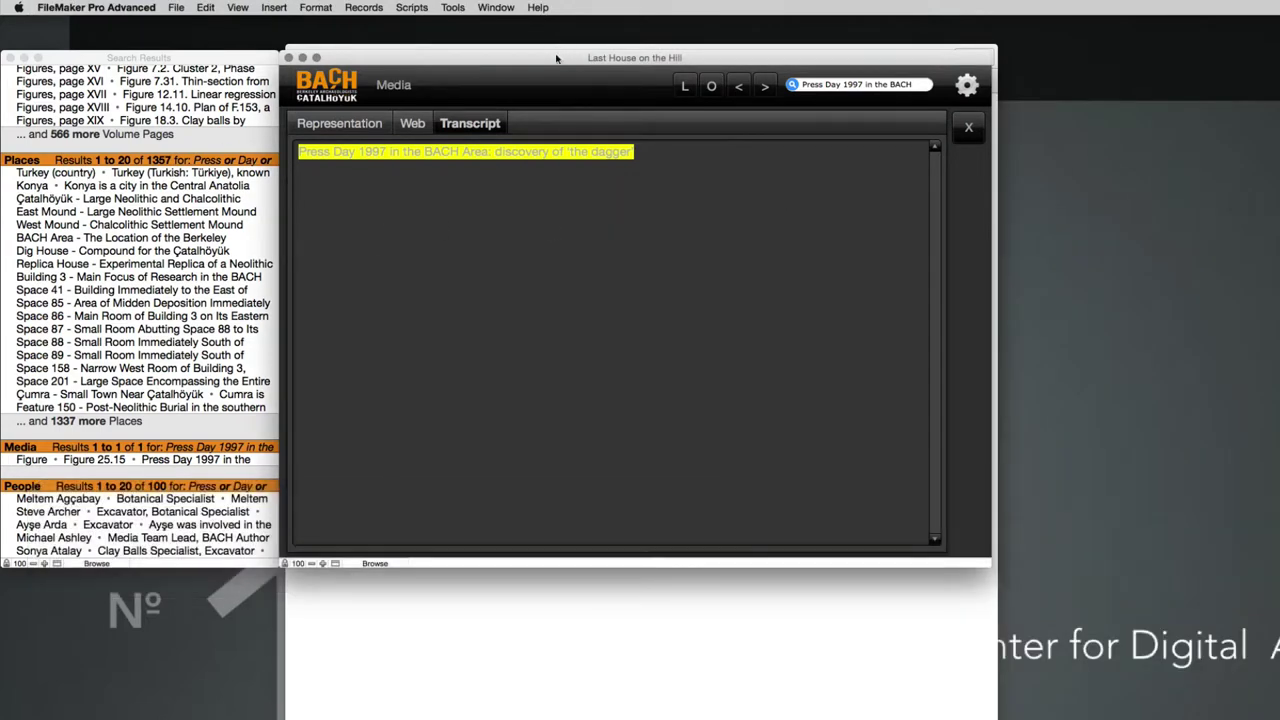
key("super+w")
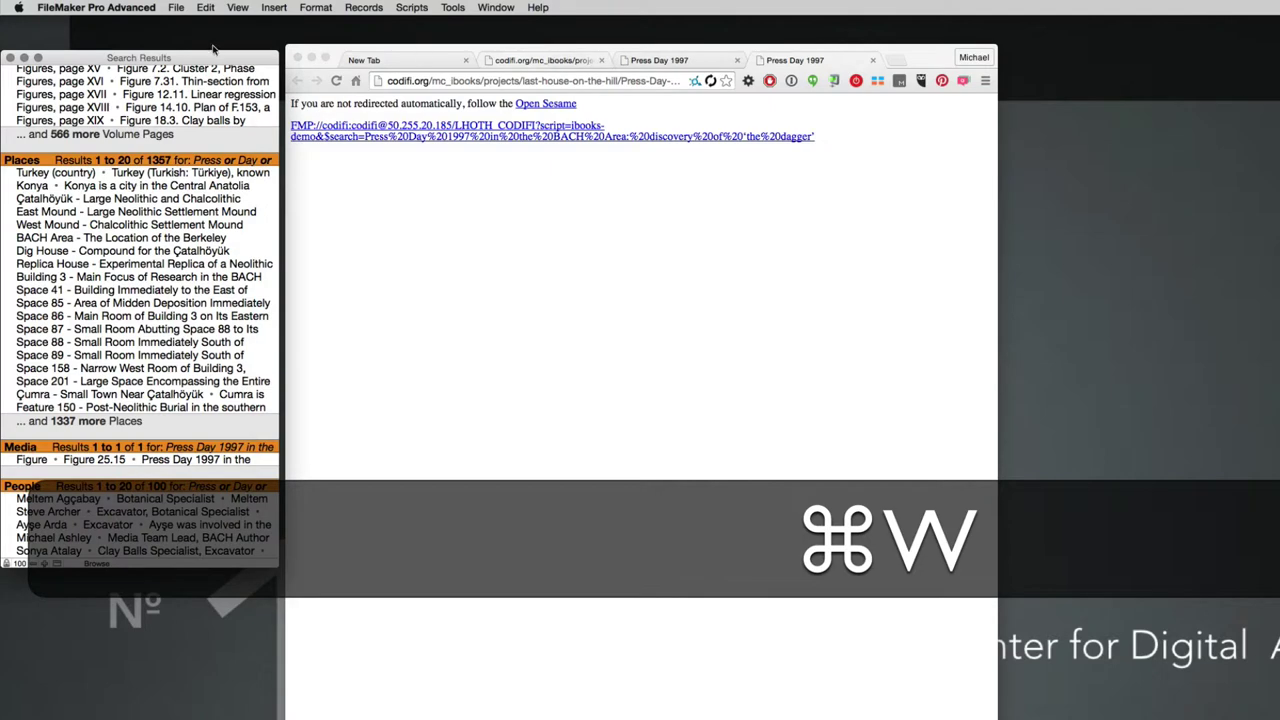
left_click(212, 58)
key("super+w")
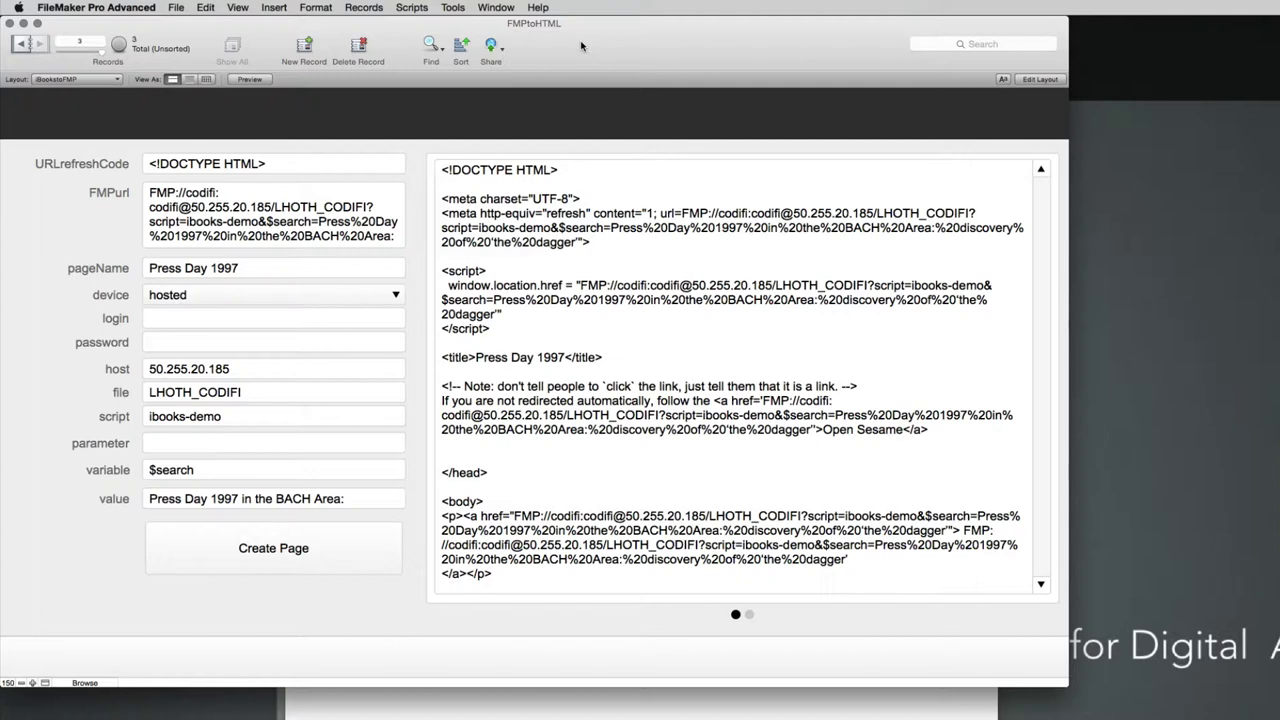
Examine the FMPurl and pageName fields of the Press Day 1997 record in FMPtoHTML.
left_click(314, 197)
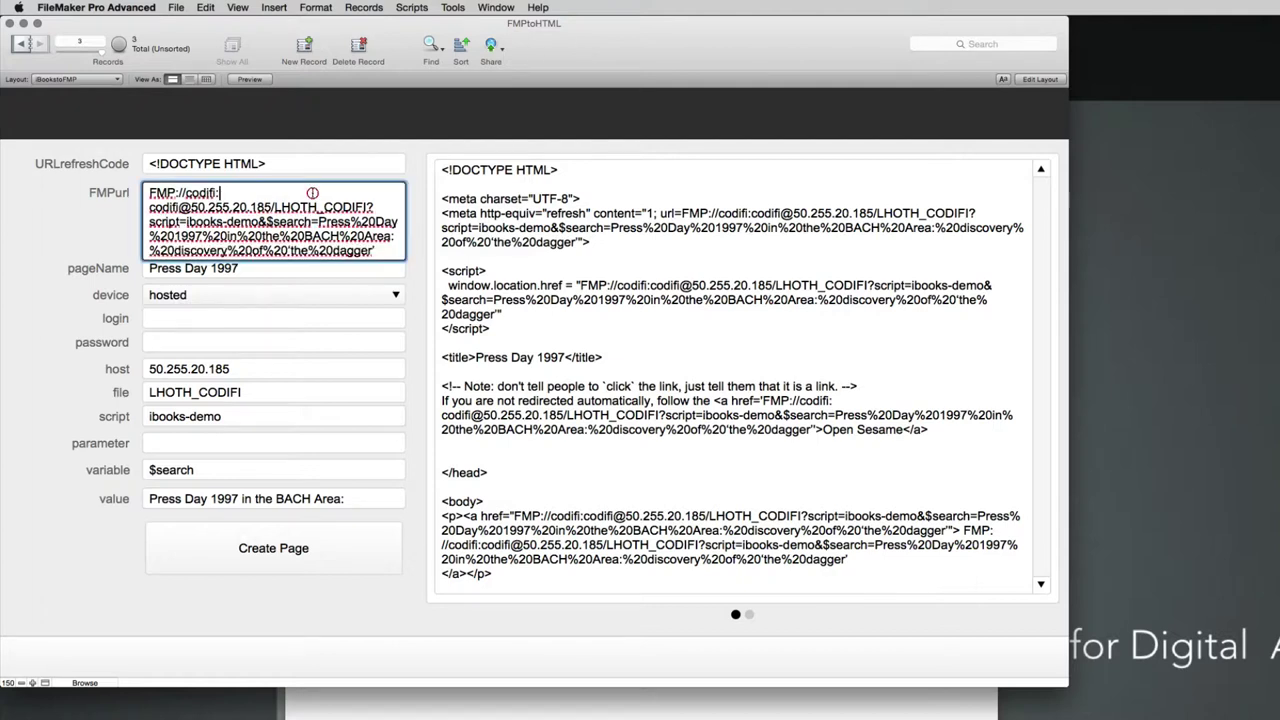
left_click(101, 230)
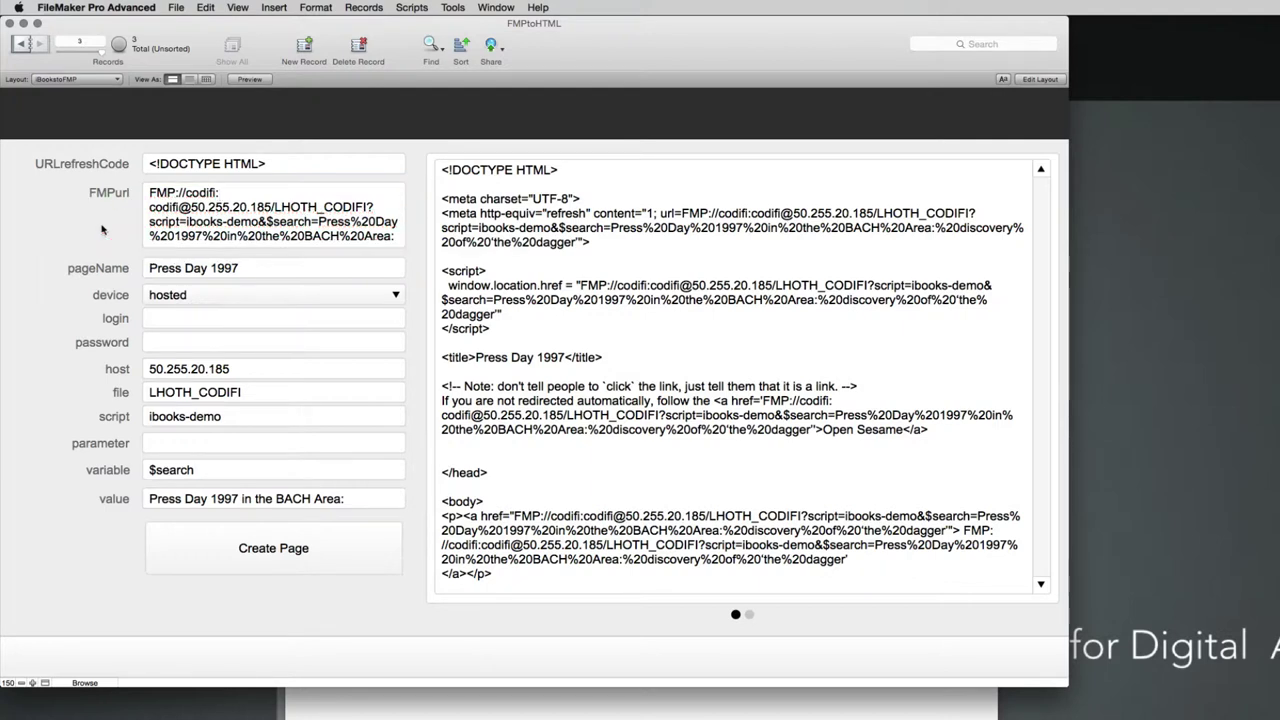
left_click(242, 212)
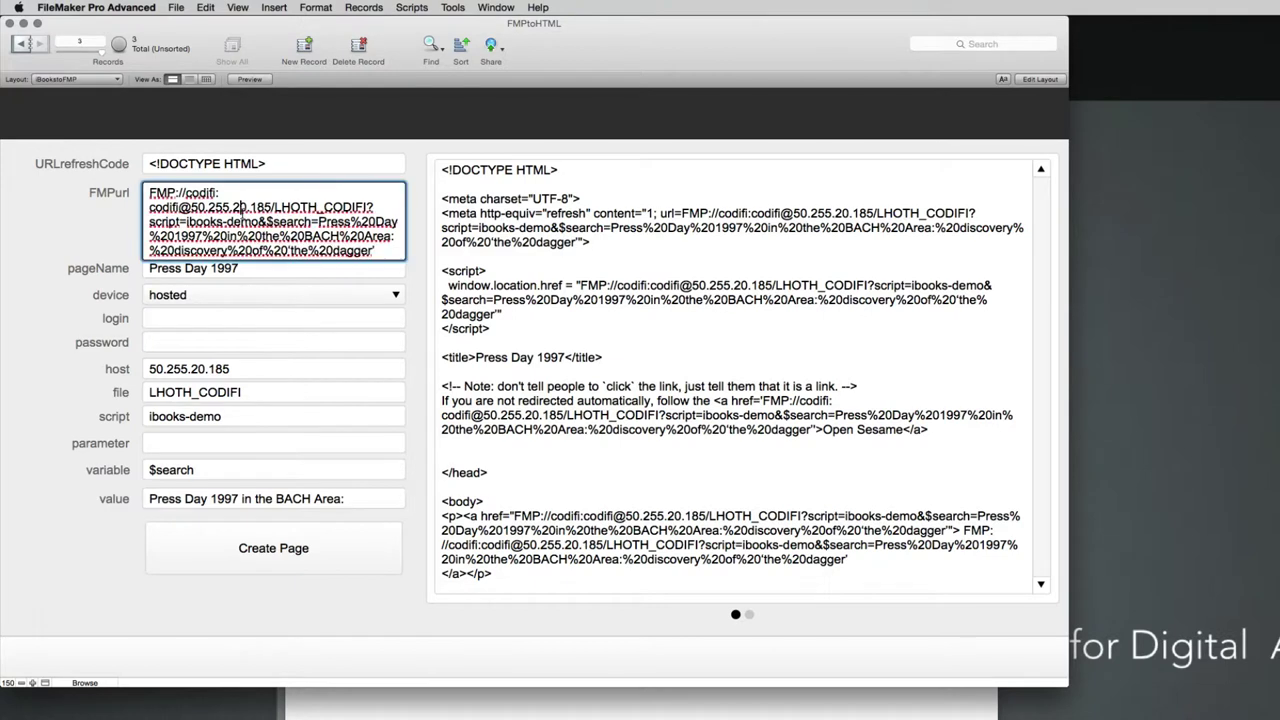
left_click(91, 222)
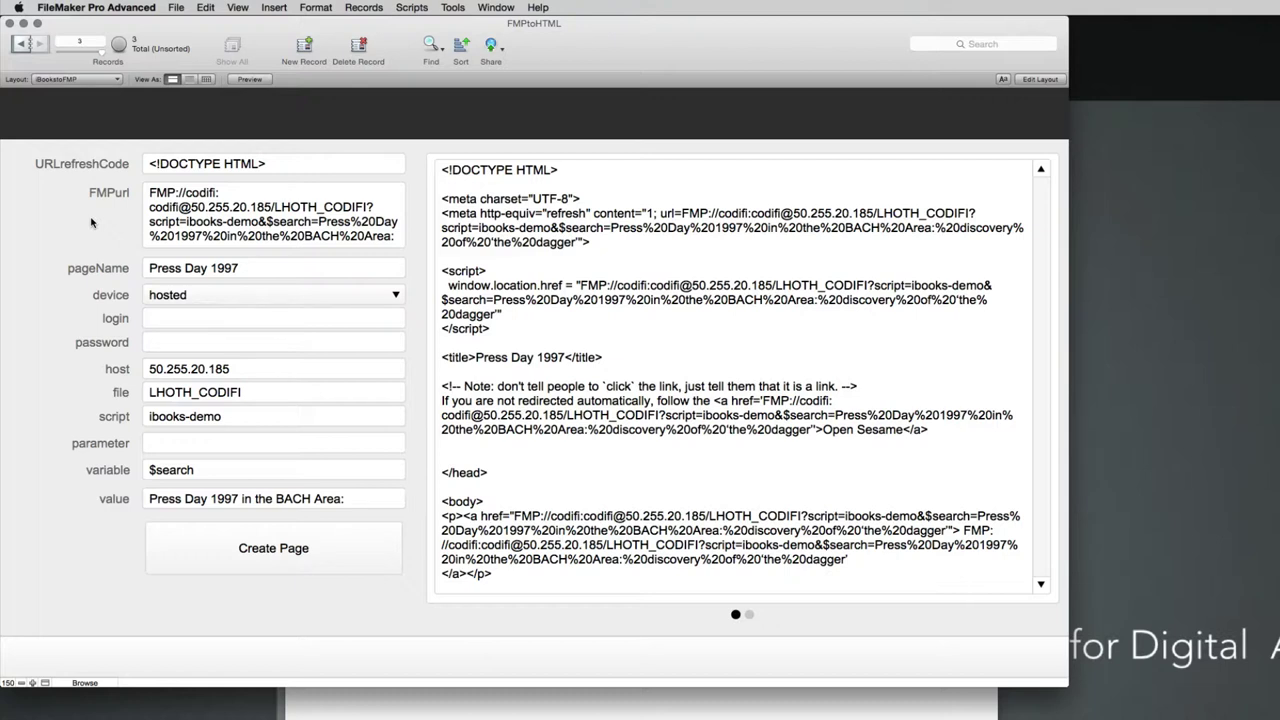
left_click(180, 210)
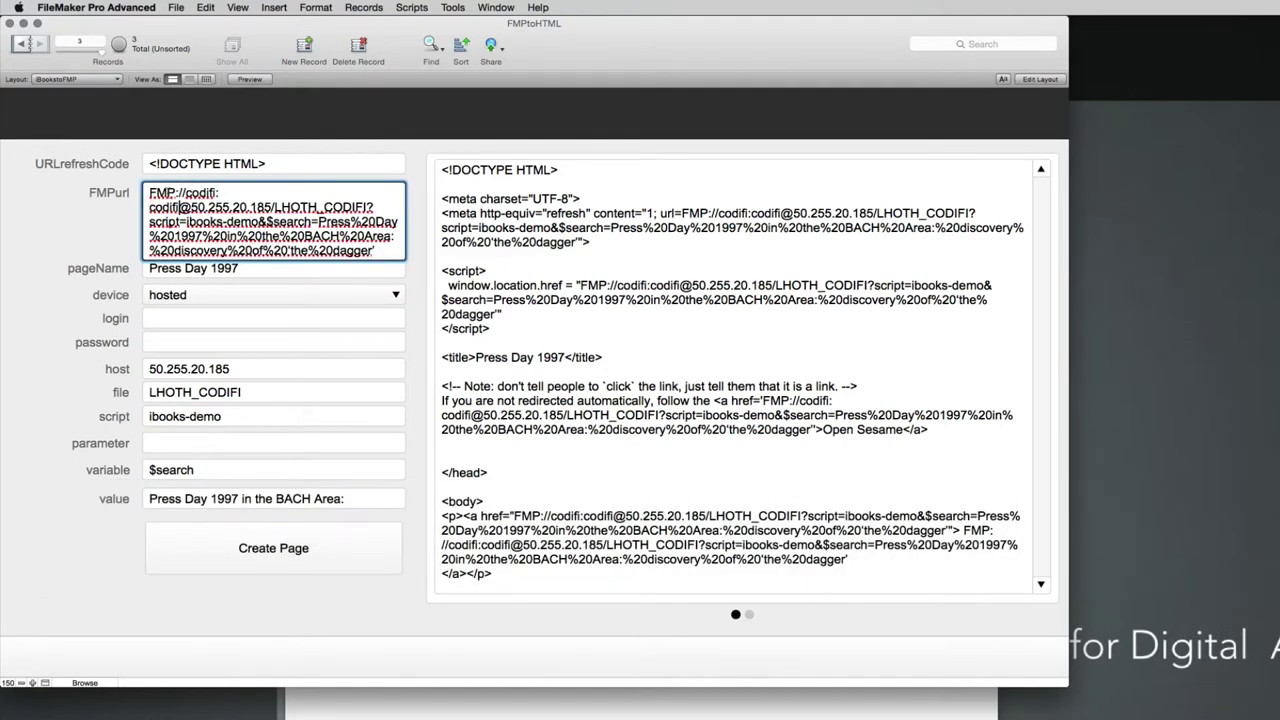
left_click(68, 222)
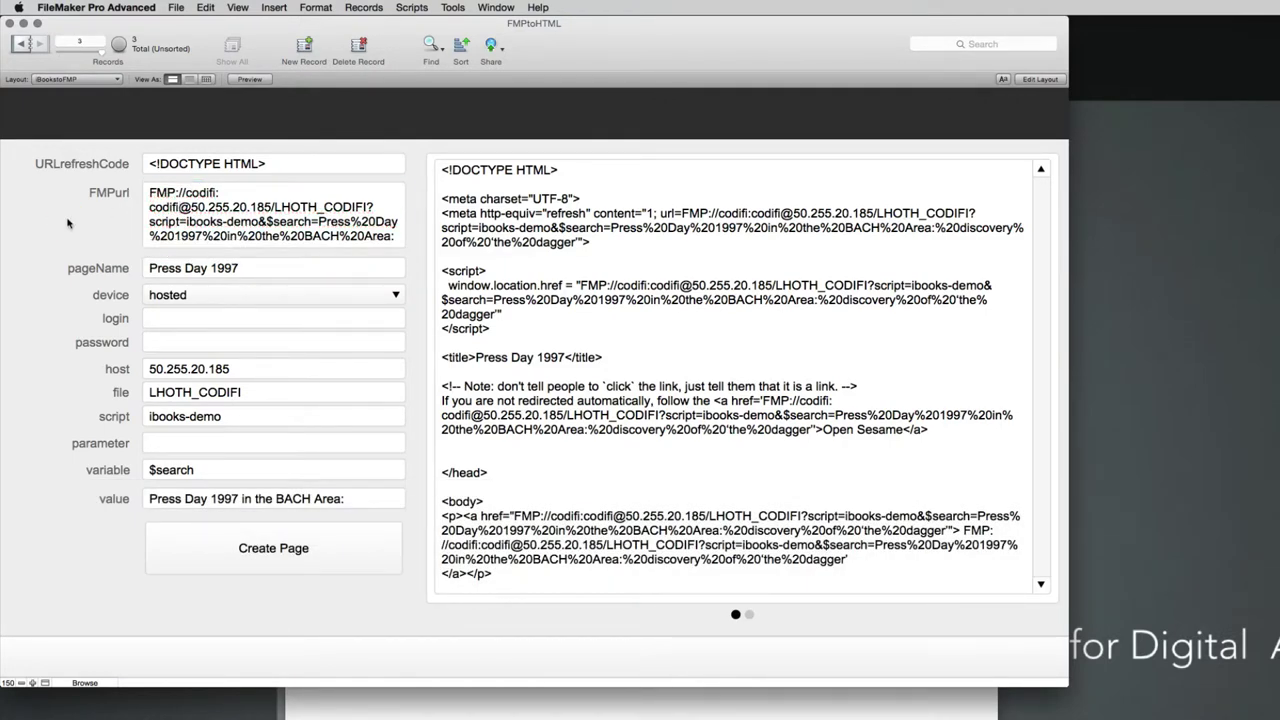
left_click(172, 270)
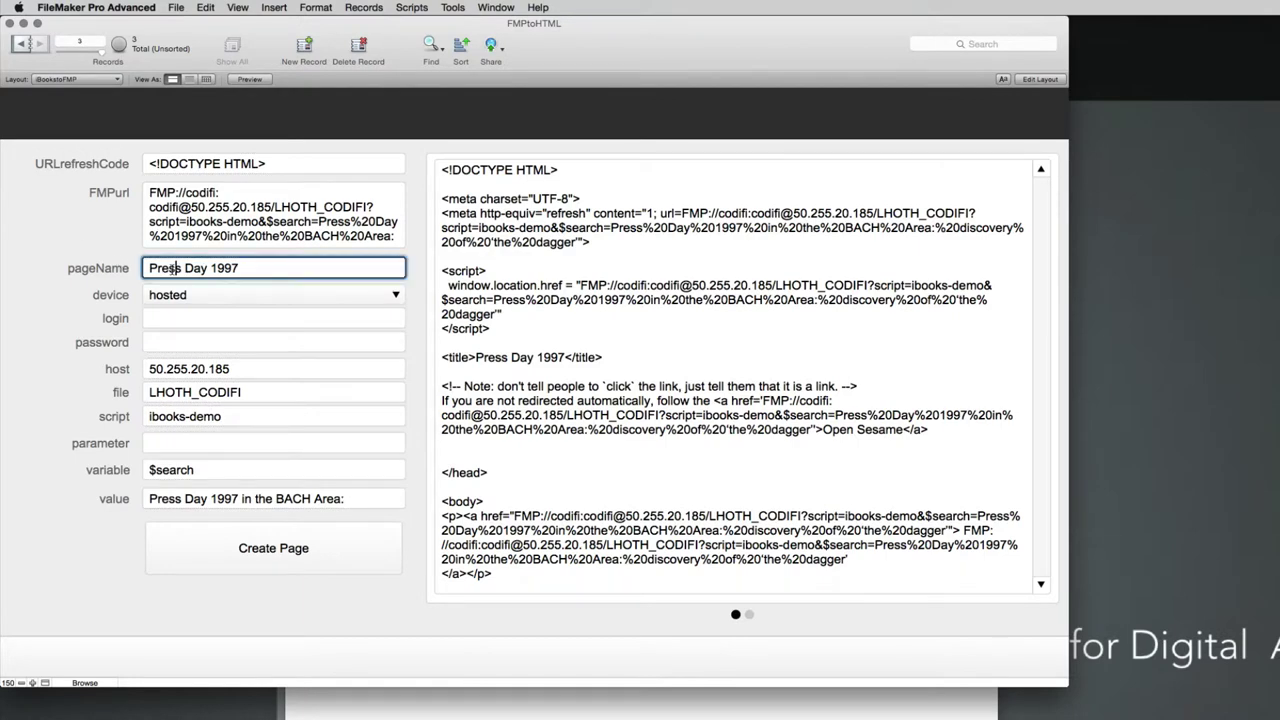
left_click(243, 270)
Examine the HTML template in URLrefreshCode, highlighting the meta refresh block, the script block and its $FMPurl placeholder.
left_click(195, 172)
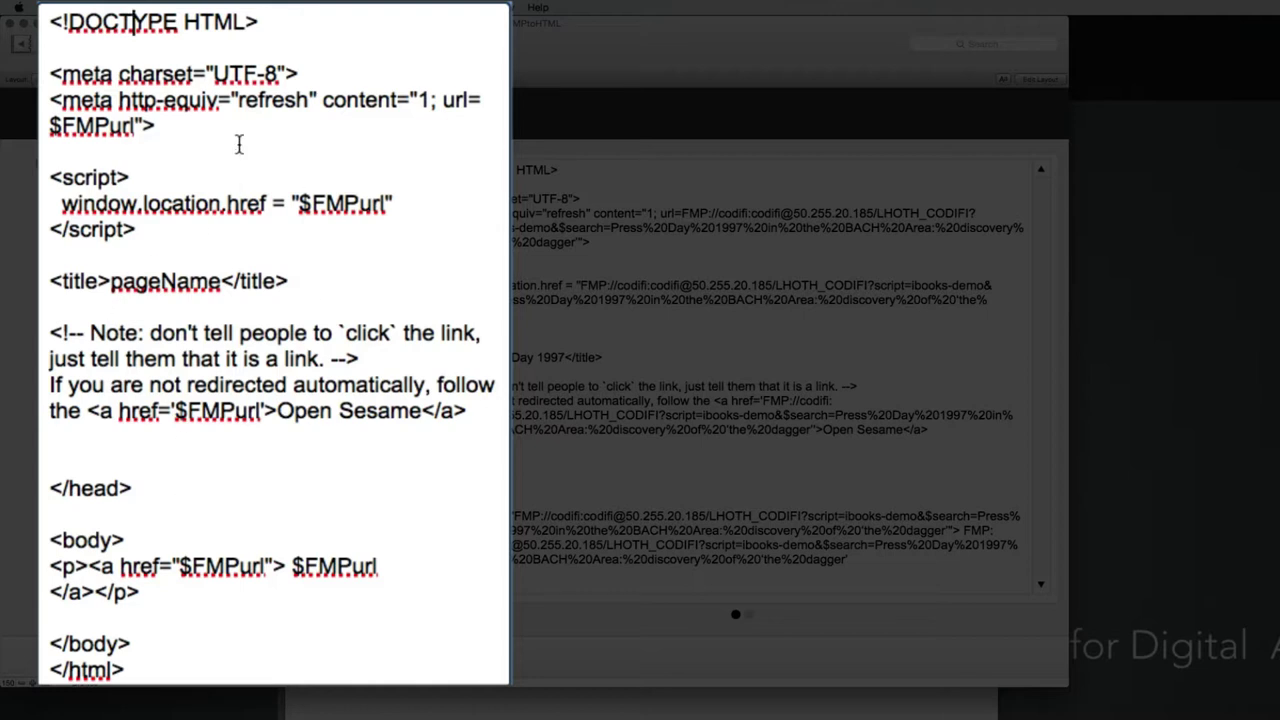
left_click_drag(205, 150, 48, 42)
left_click_drag(150, 238, 49, 150)
left_click(170, 180)
left_click_drag(298, 203, 392, 205)
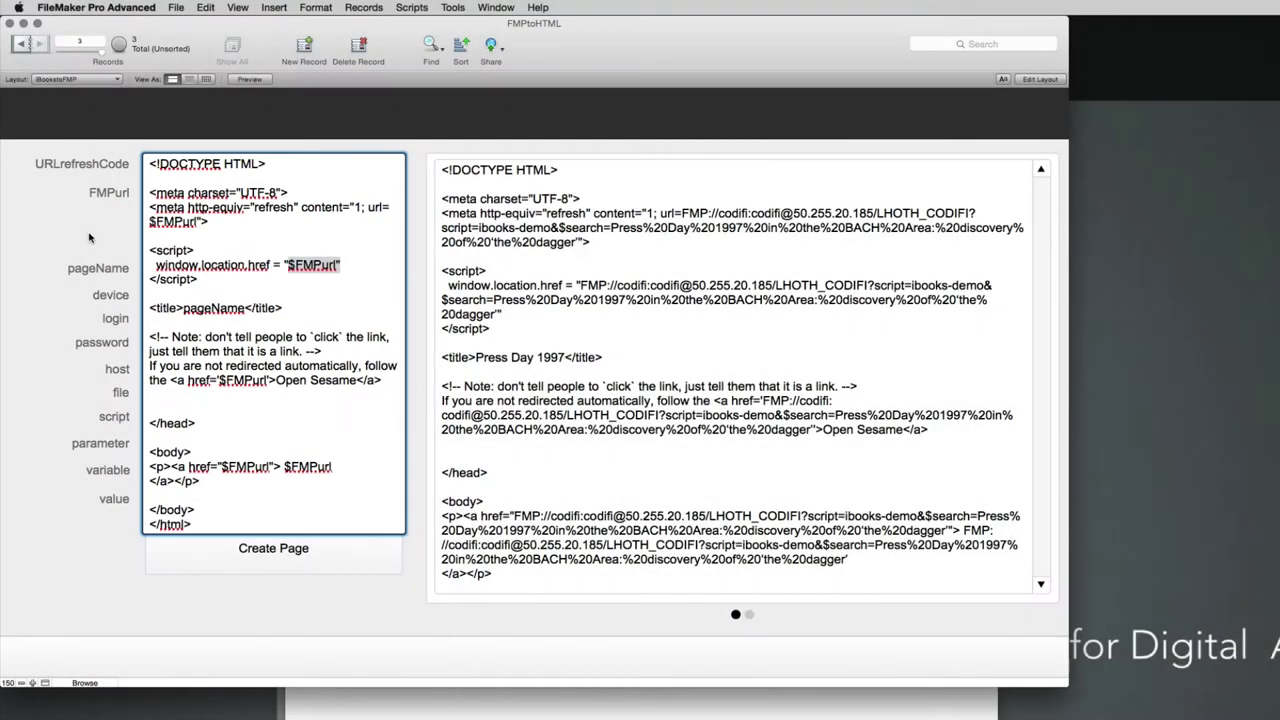
left_click(88, 237)
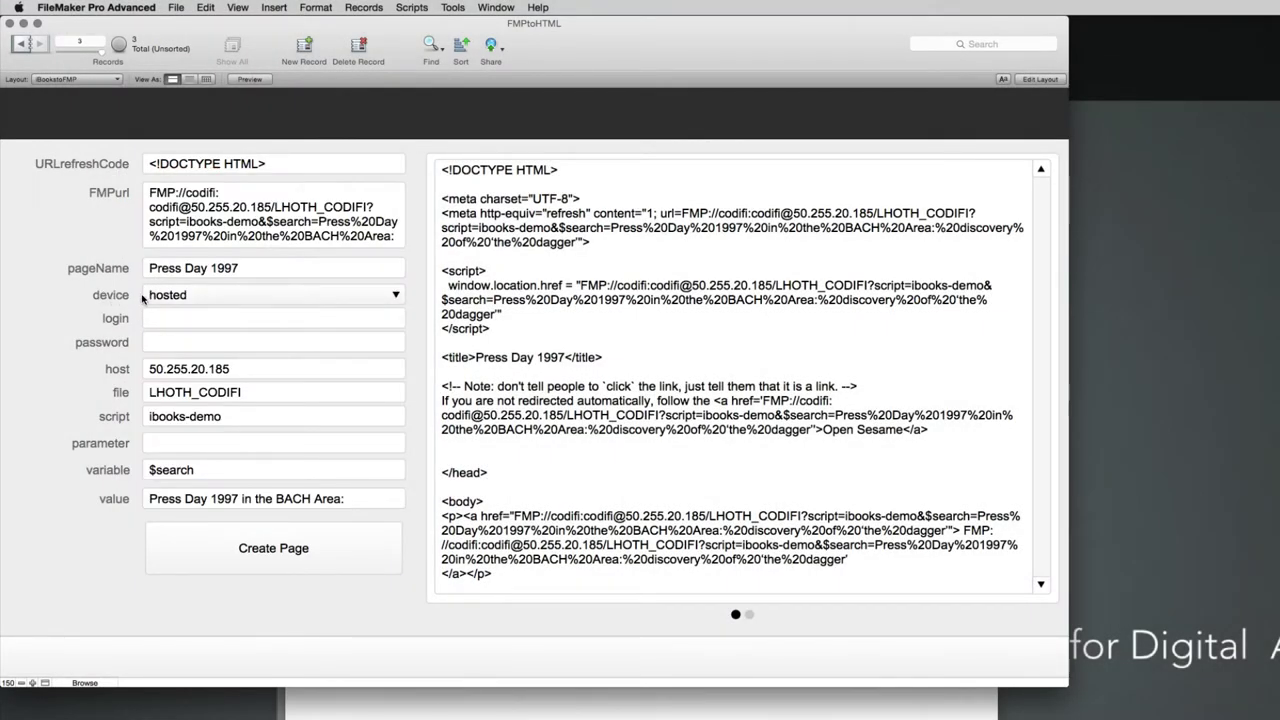
Switch the Press Day 1997 record's device to desktop and back to hosted to compare the generated FMPurl and HTML.
left_click(145, 296)
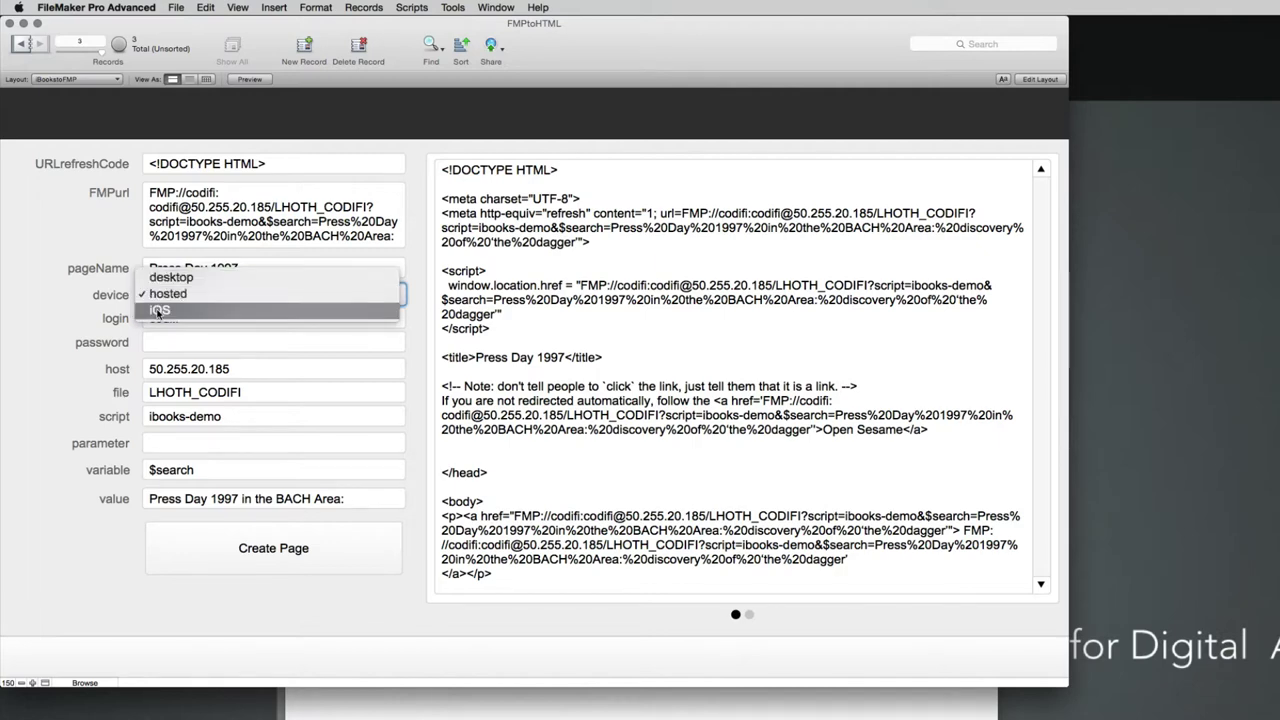
left_click(172, 277)
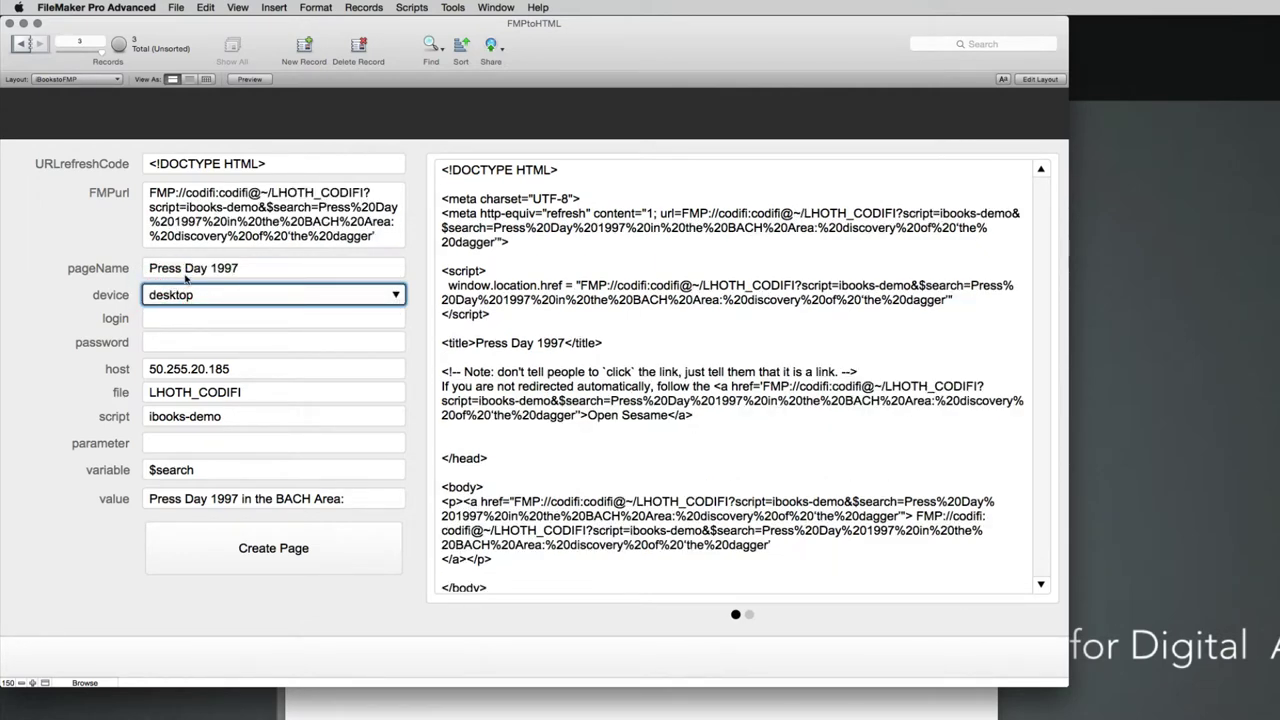
left_click(182, 298)
left_click(175, 316)
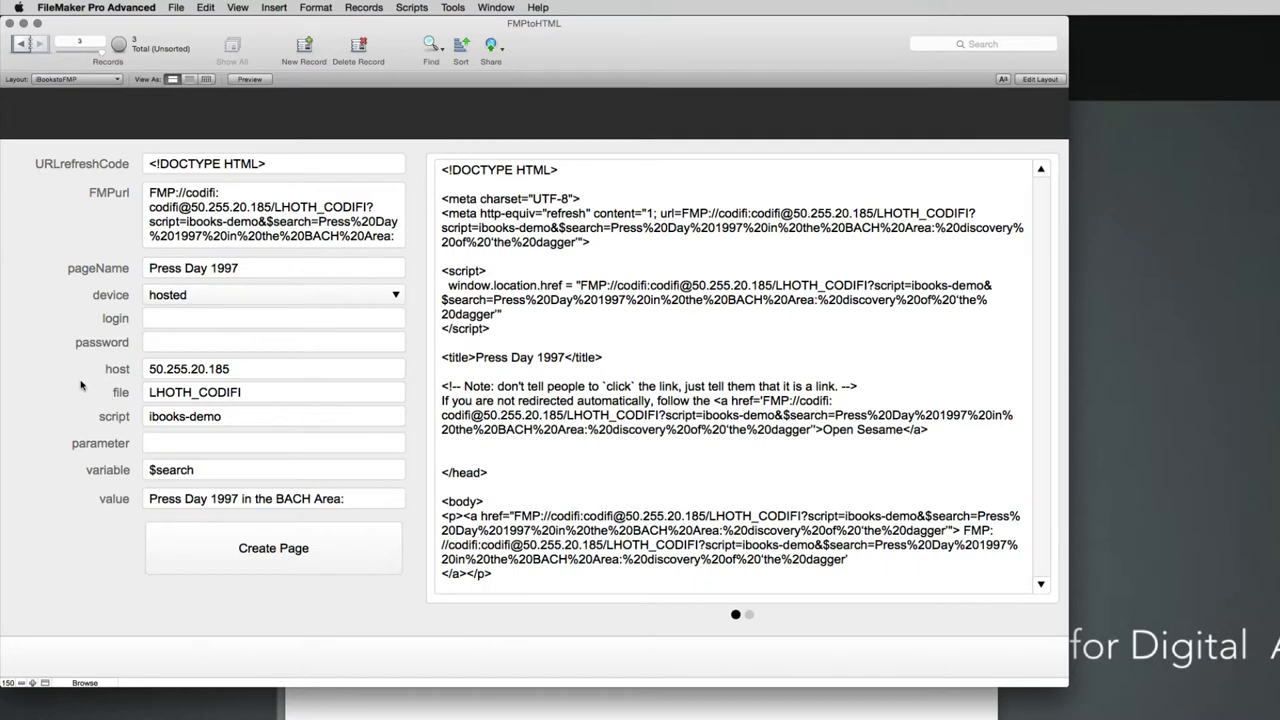
Examine the script field holding ibooks-demo and the variable field holding $search in the Press Day 1997 record.
left_click(180, 419)
left_click_drag(402, 416, 130, 414)
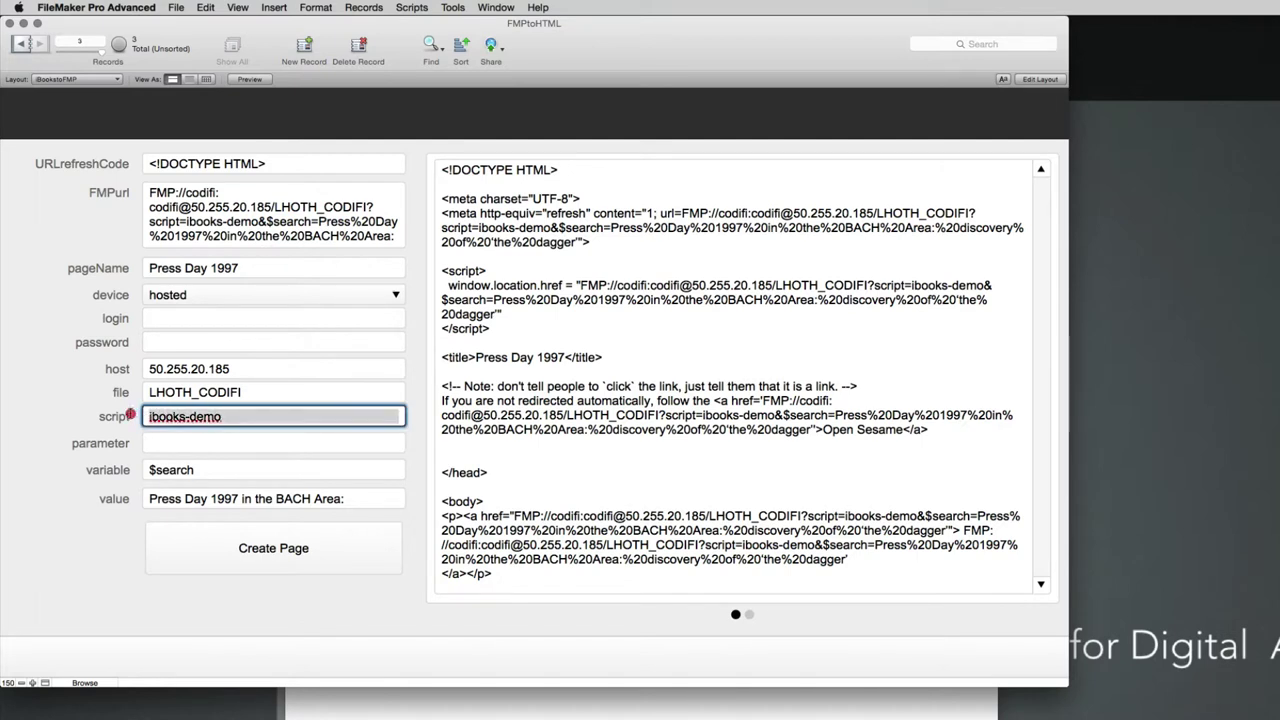
left_click(56, 396)
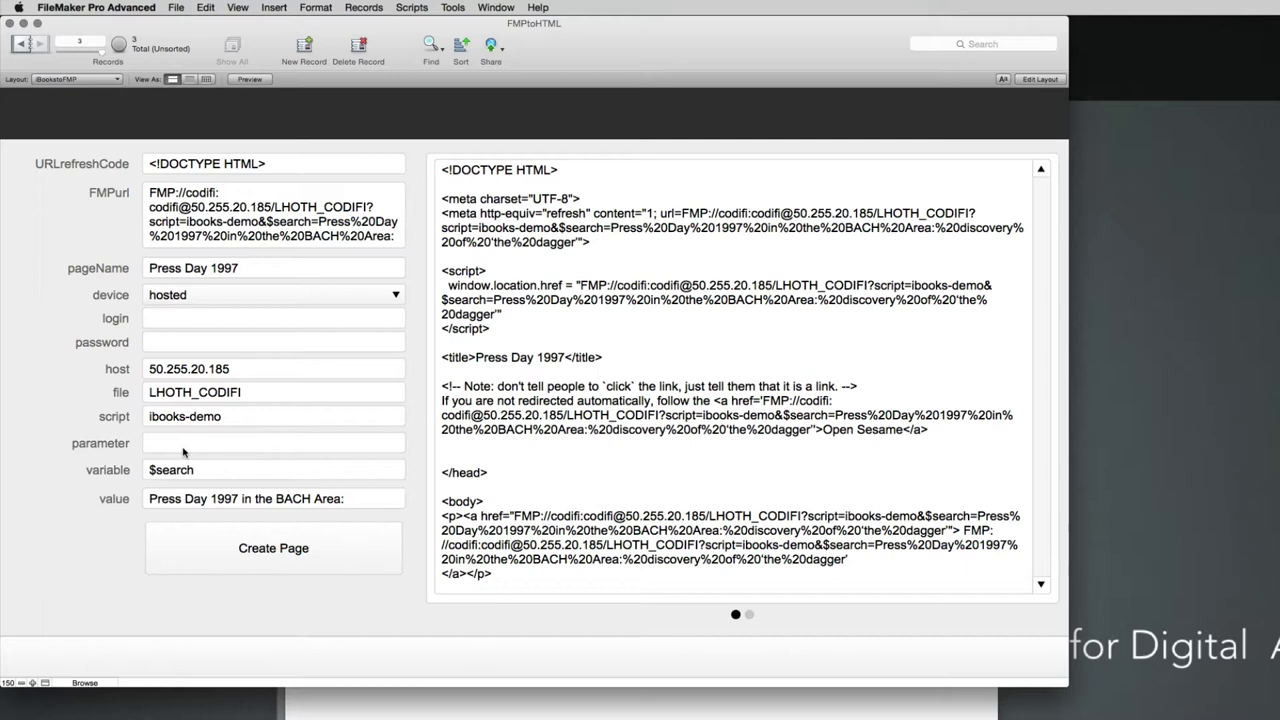
left_click(151, 469)
left_click(108, 472)
left_click(151, 470)
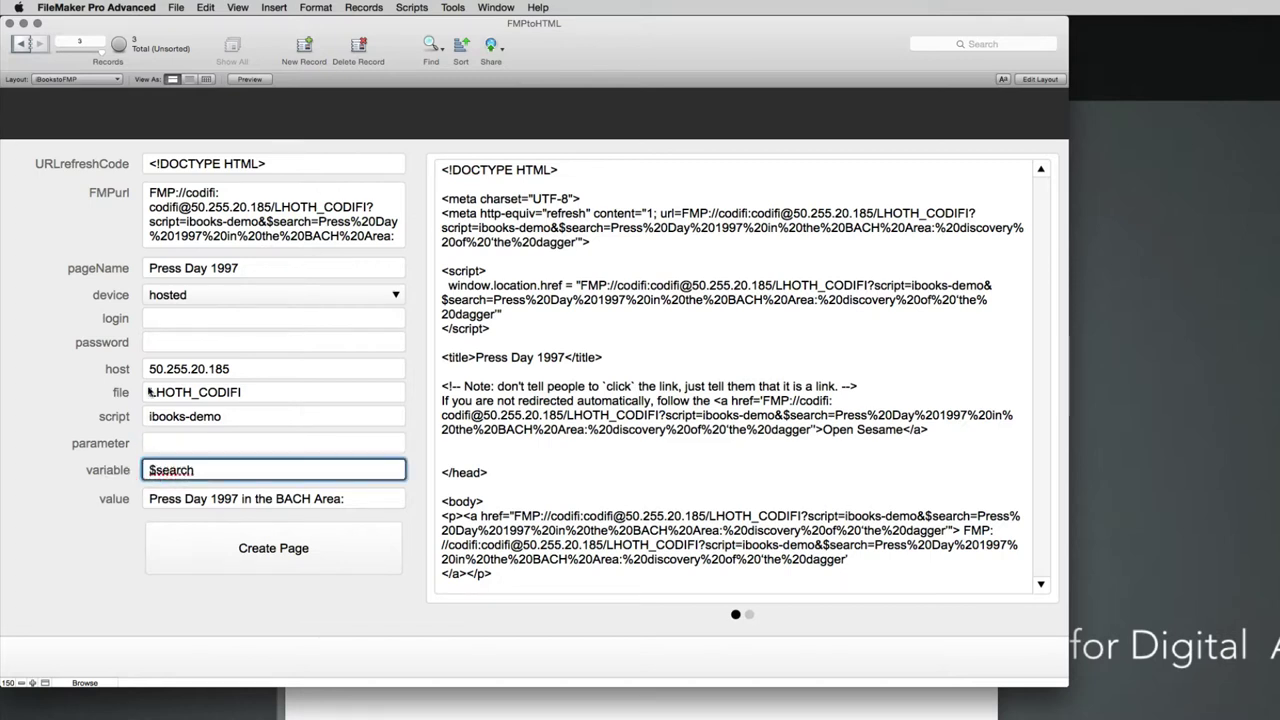
left_click(59, 476)
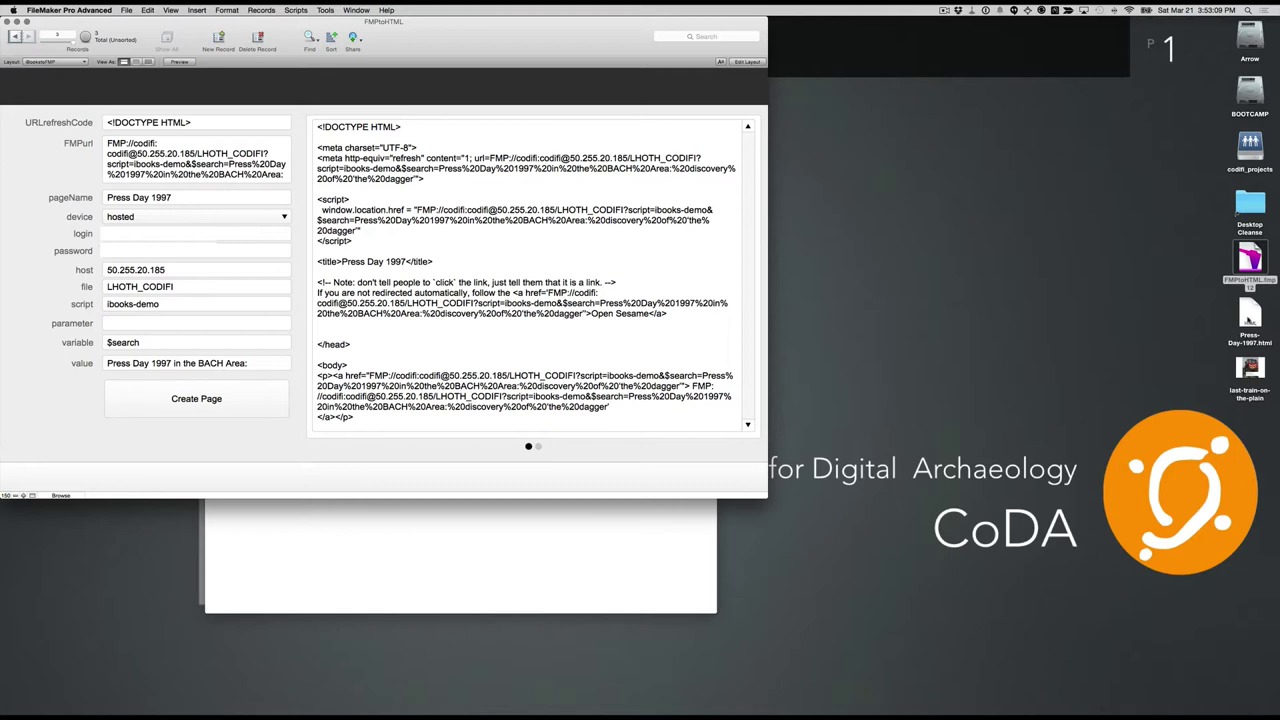
Locate the exported Press-Day-1997.html file on the desktop and switch to Cyberduck to view the server's last-house-on-the-hill folder.
left_click(1248, 318)
key("super+Tab")
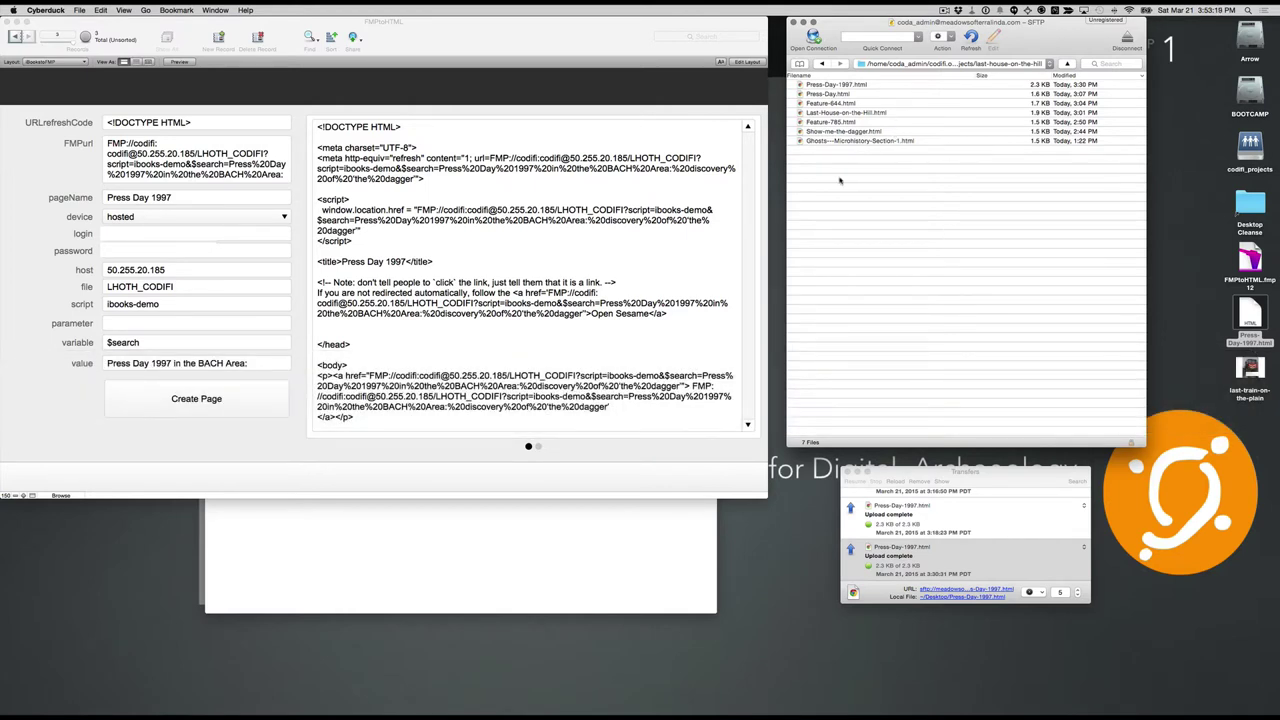
Switch to Chrome and copy the web address of the hosted Press Day 1997 page.
key("super+Tab")
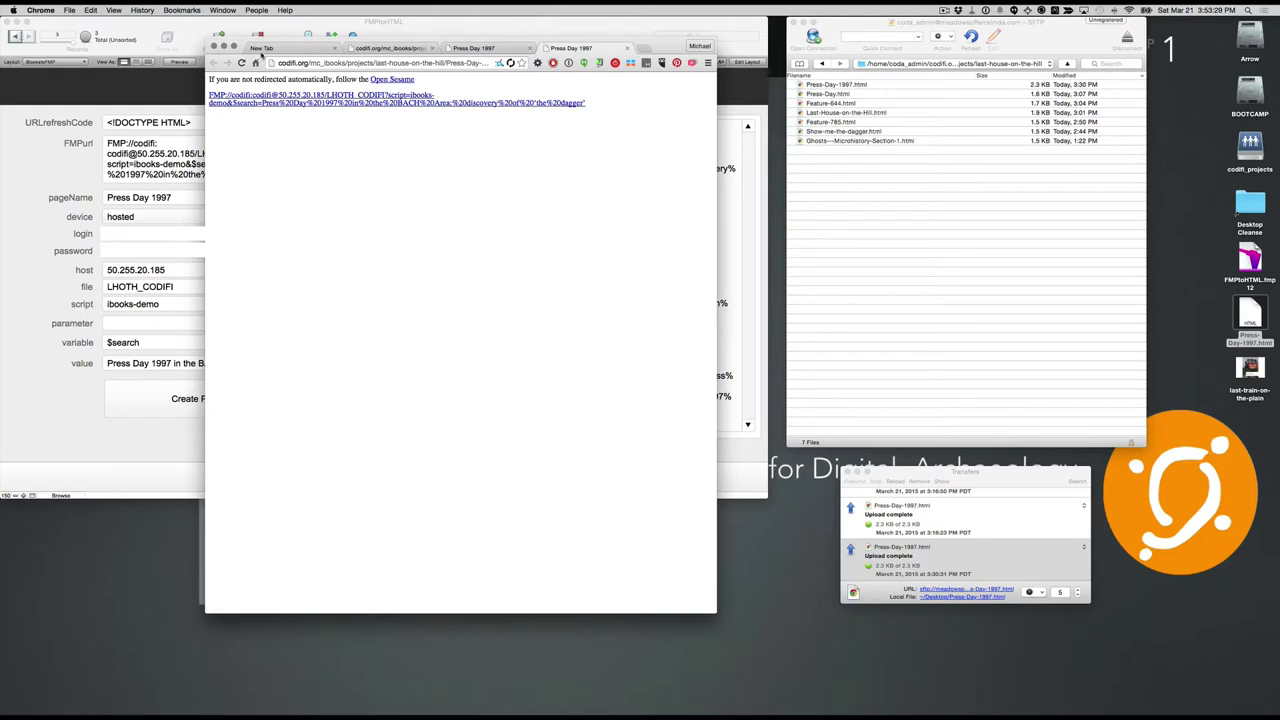
left_click(297, 63)
key("super+c")
Switch to iBooks Author and make the Press Day chapter photo a Webpage hyperlink using the copied Press-Day-1997.html address.
key("super+Tab")
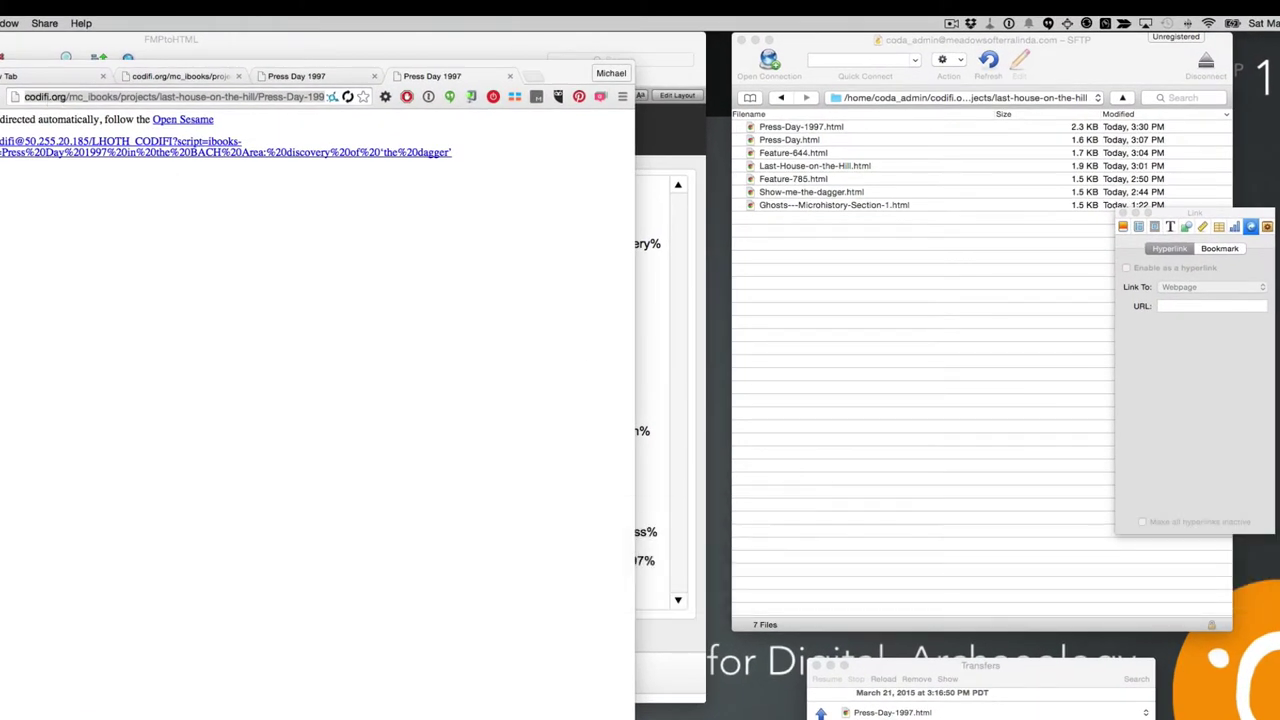
left_click(880, 714)
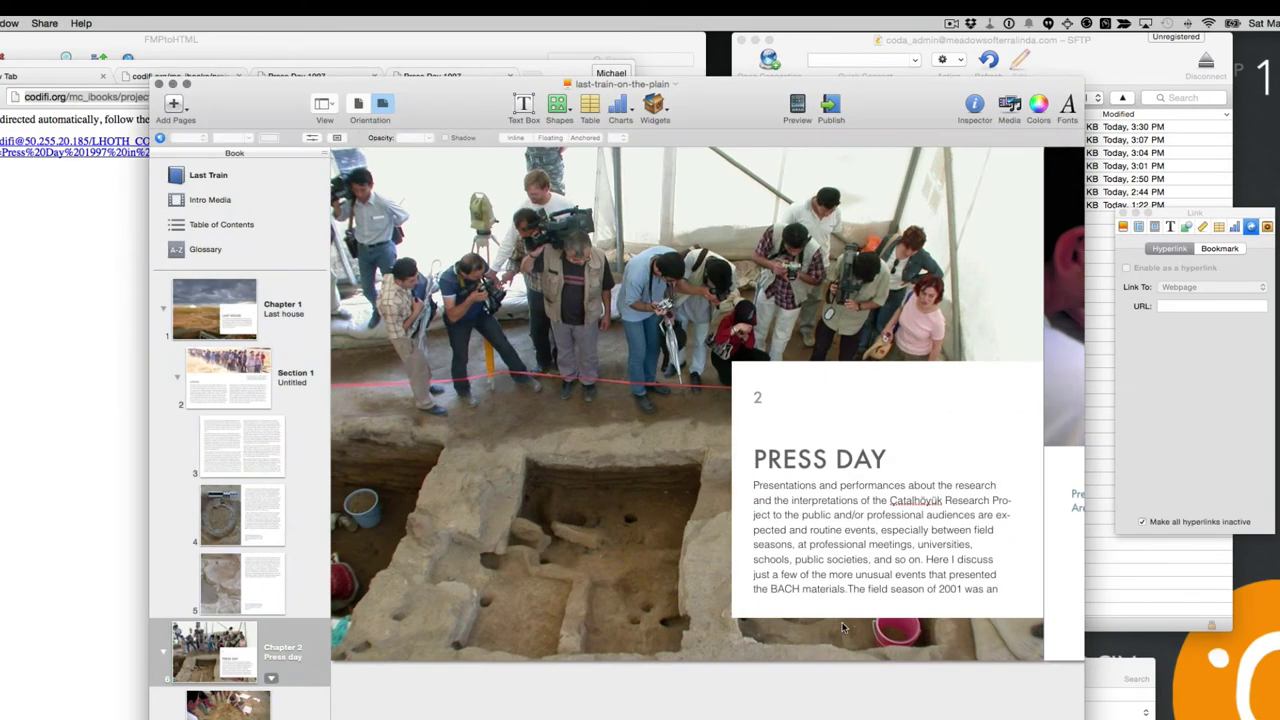
left_click(567, 374)
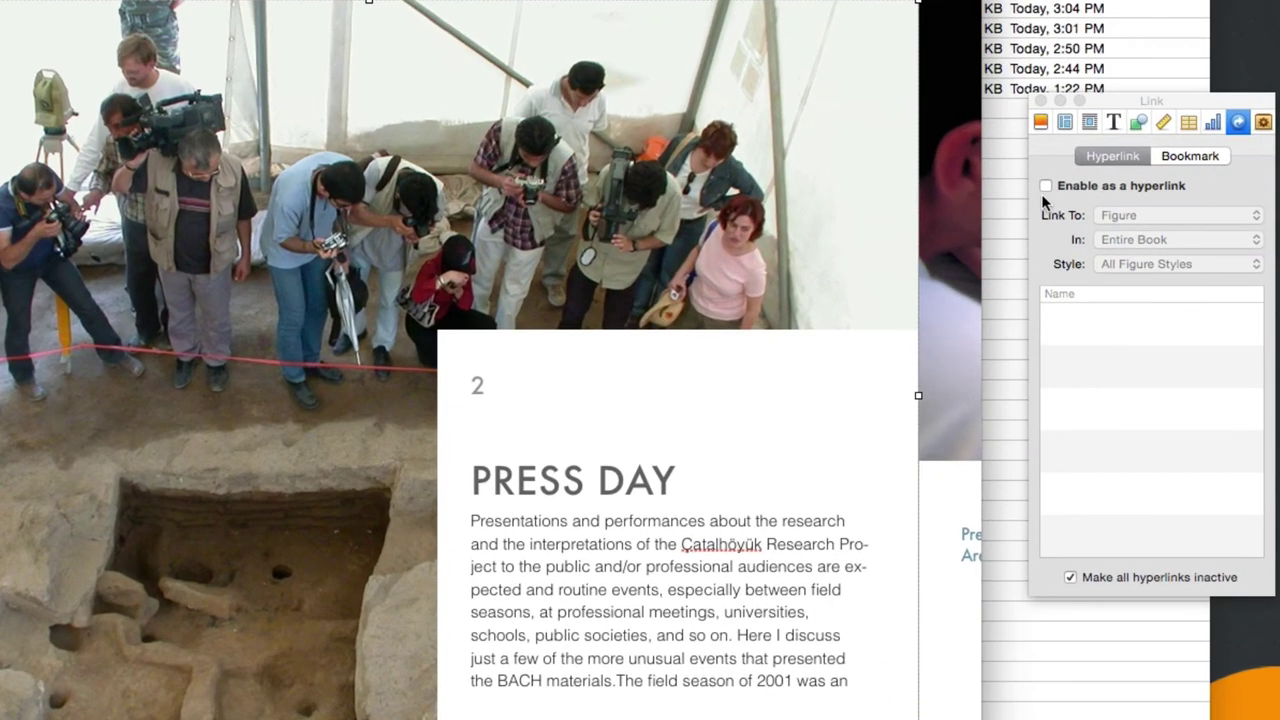
left_click(1098, 188)
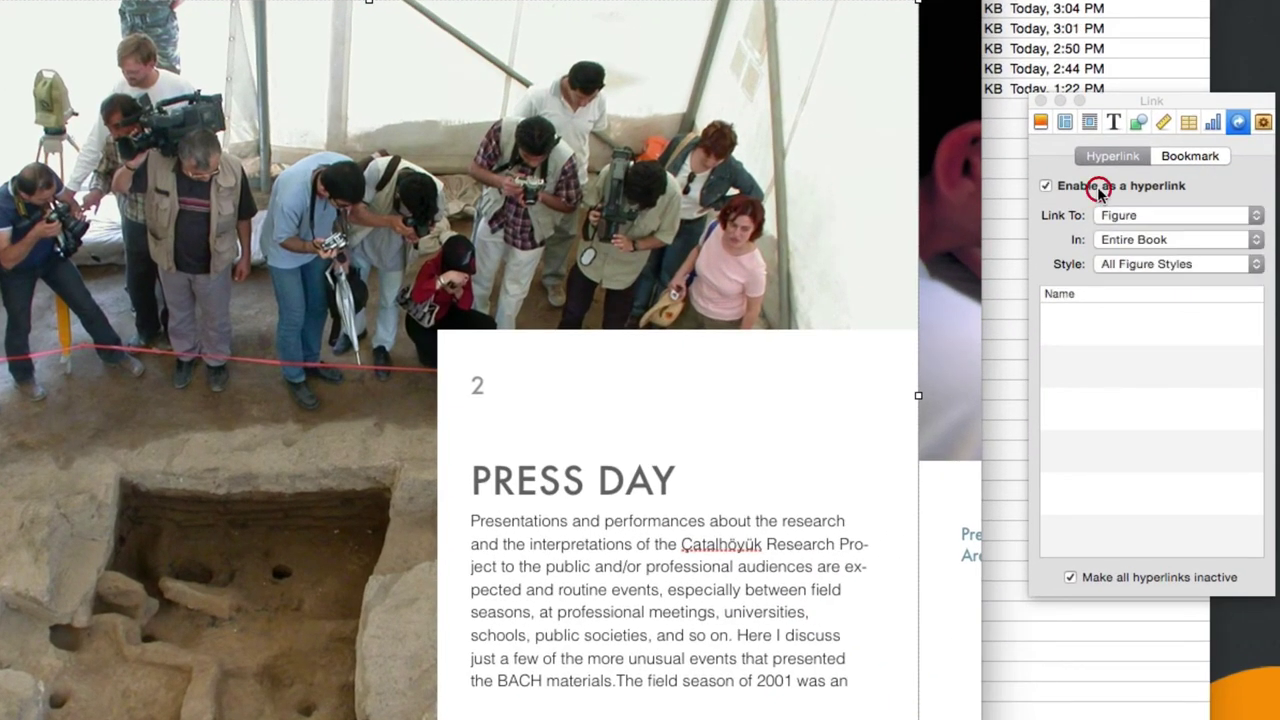
left_click(1125, 215)
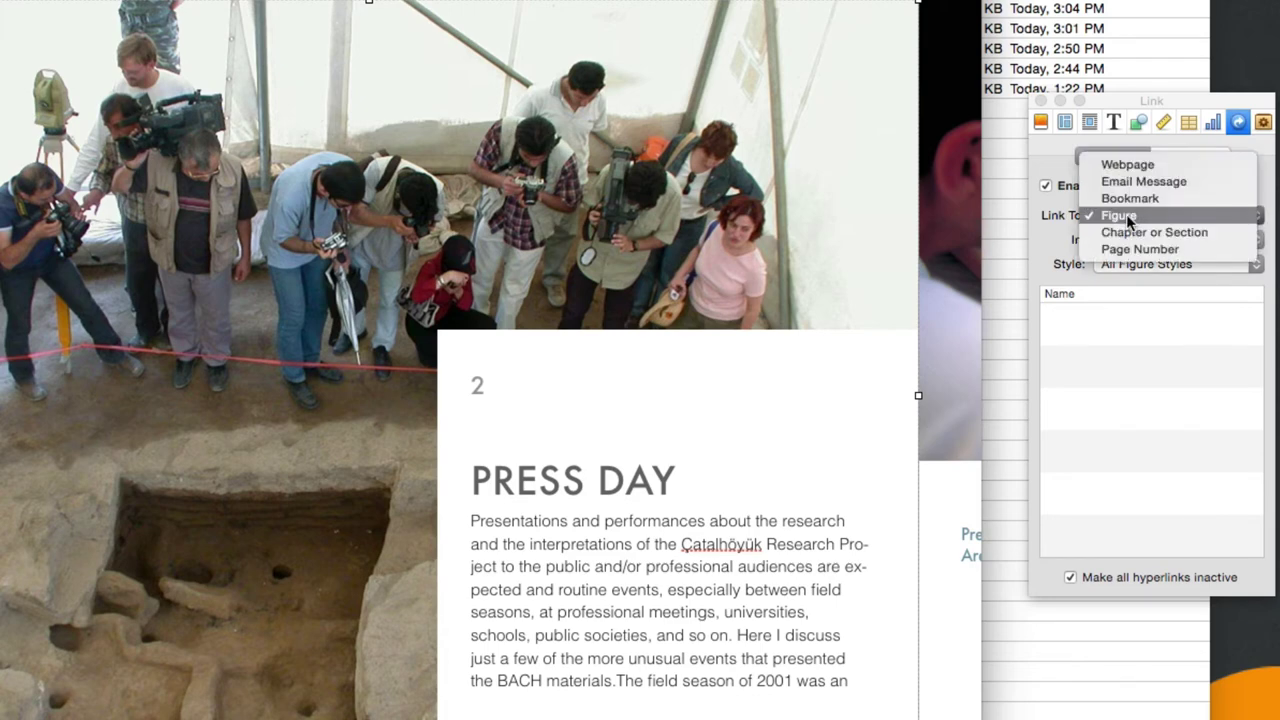
left_click(1139, 163)
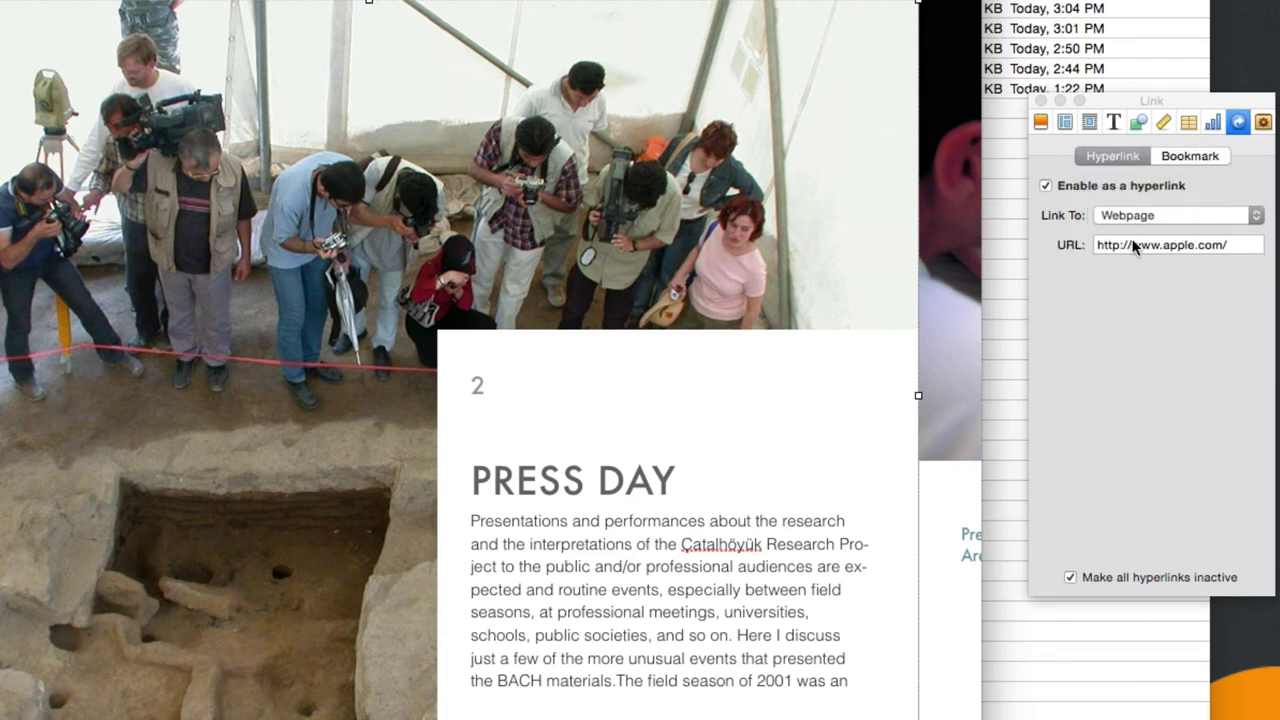
left_click(1135, 248)
key("super+a")
key("super+v")
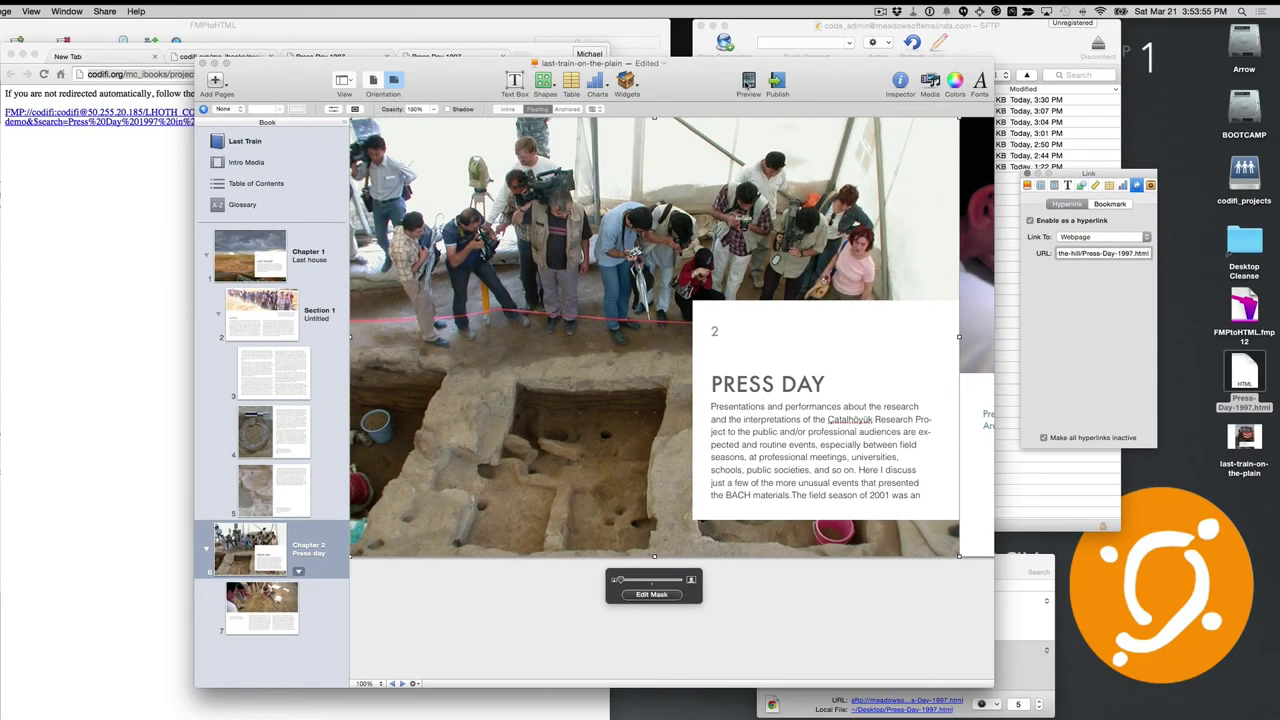
Preview the book in iBooks, follow the Press Day photo's link and allow Chrome to launch FileMaker Pro Advanced.
left_click(748, 84)
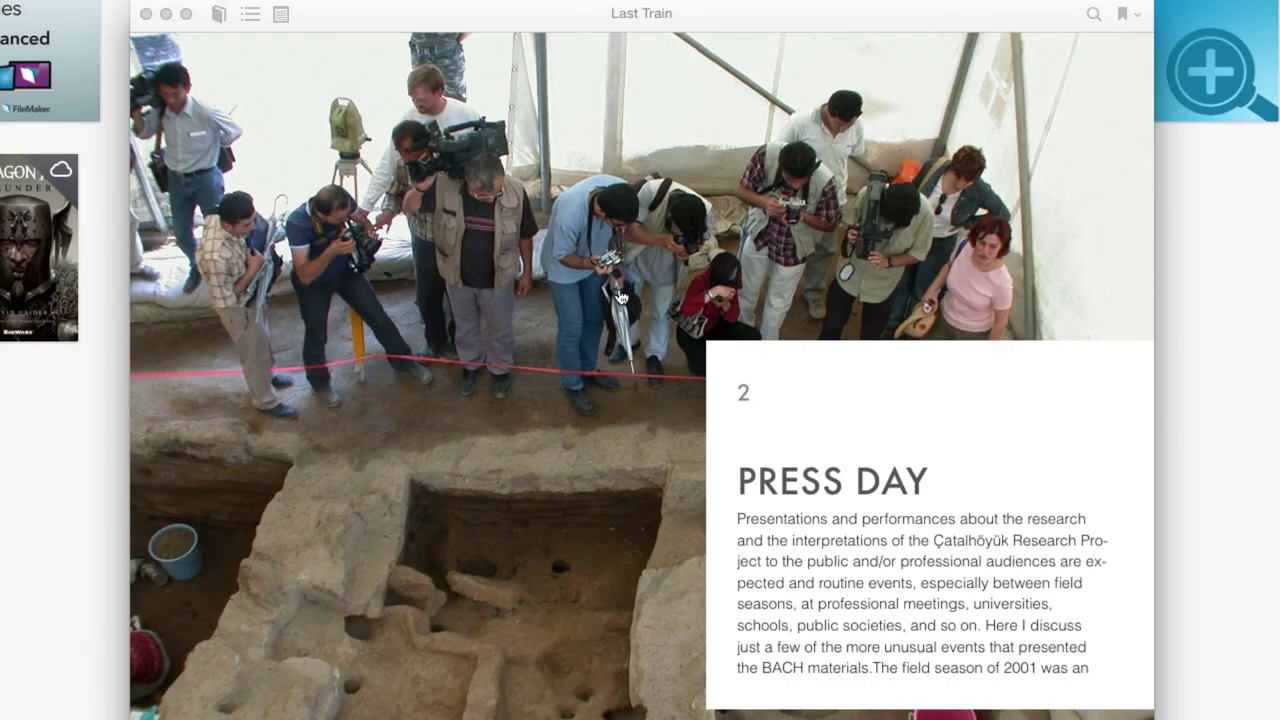
left_click(620, 297)
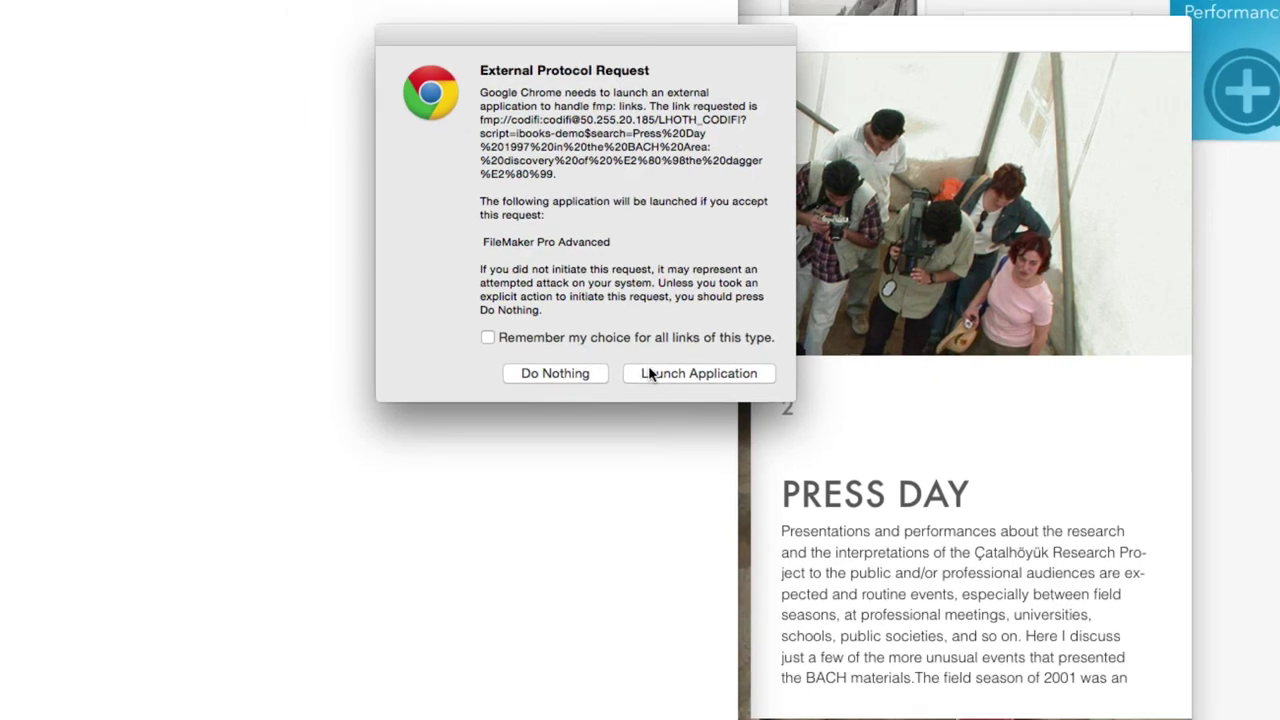
left_click(640, 358)
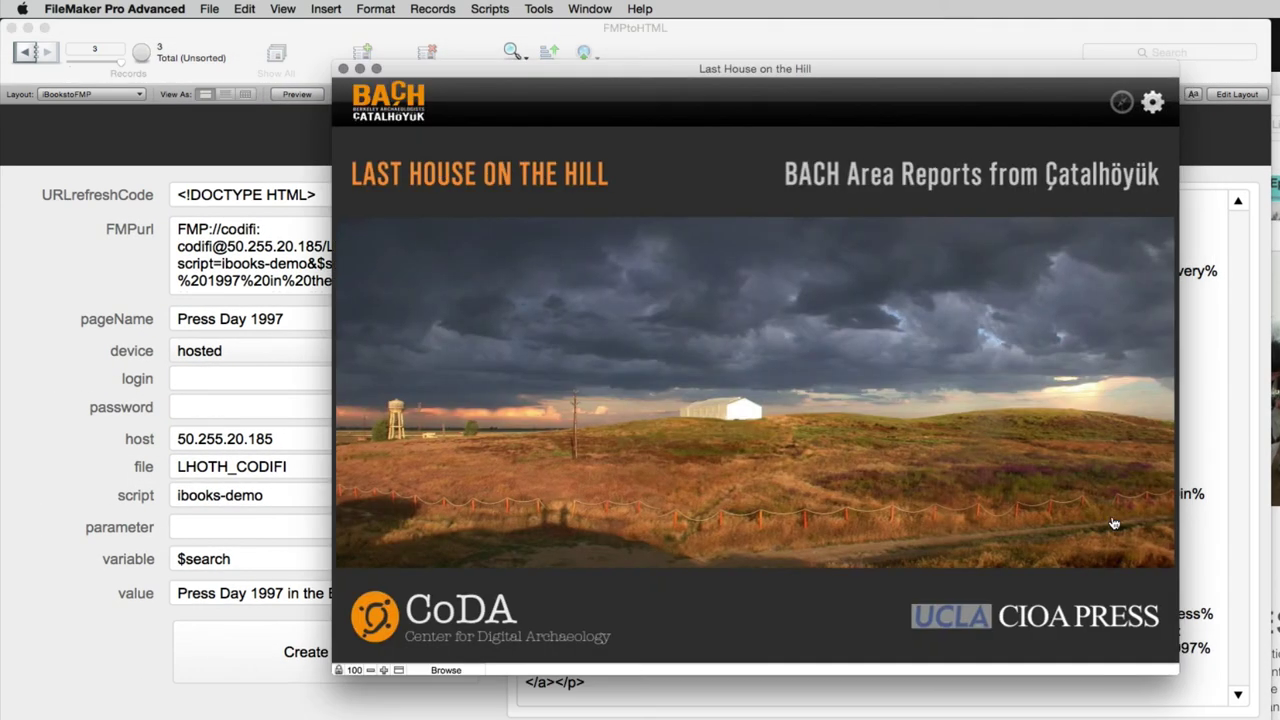